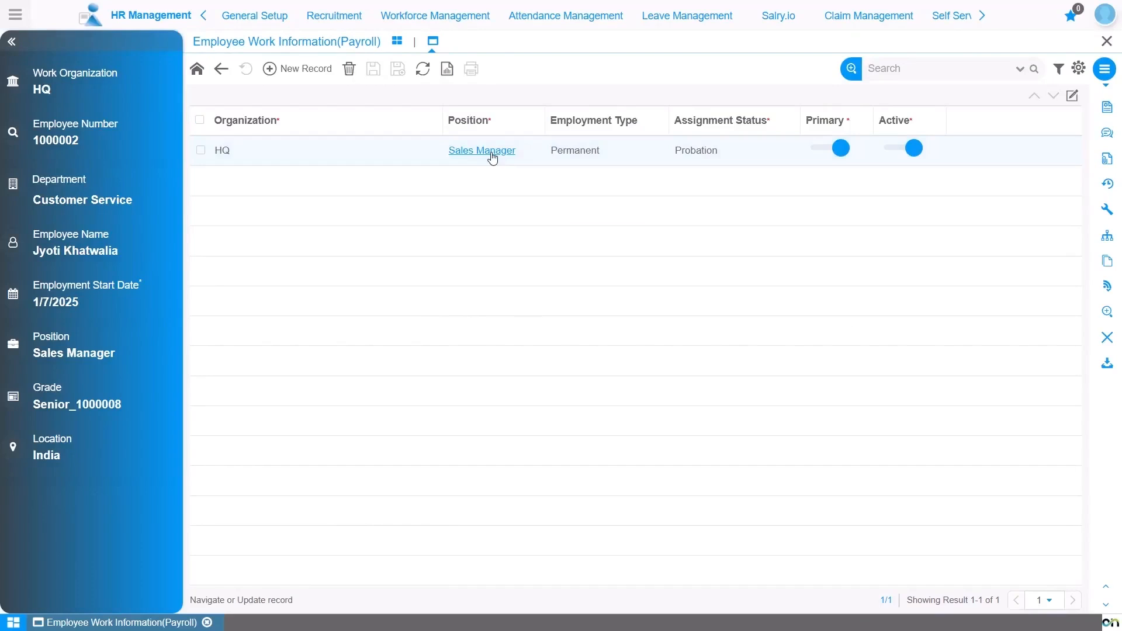
Step: Open the Gross Salary payroll component under the Sales Manager position and view its payroll version records
click(492, 154)
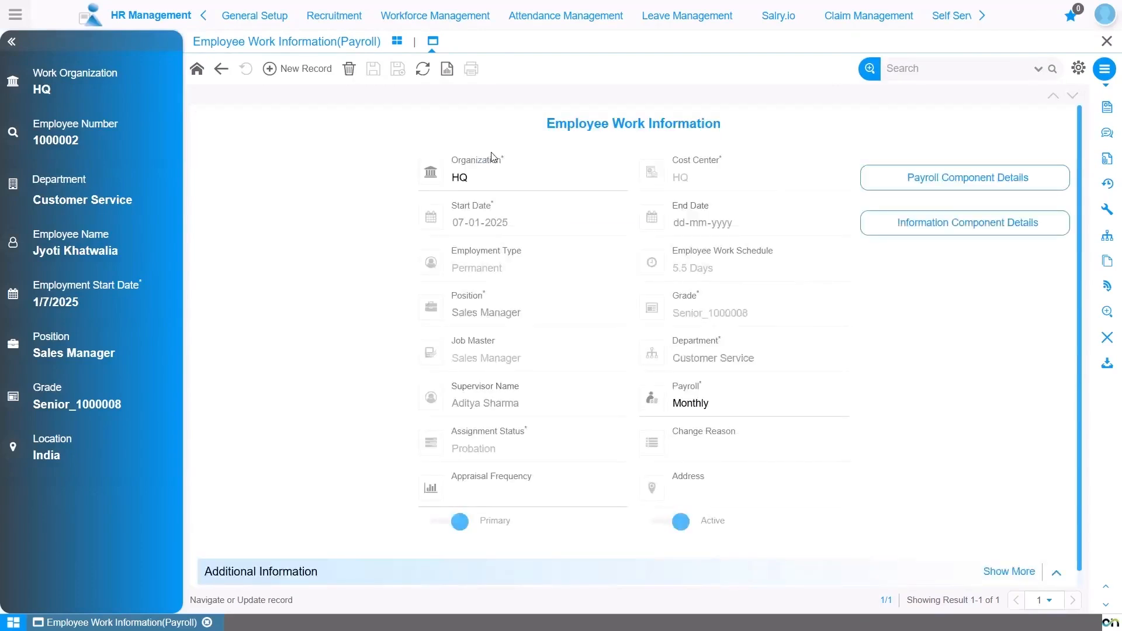
click(956, 188)
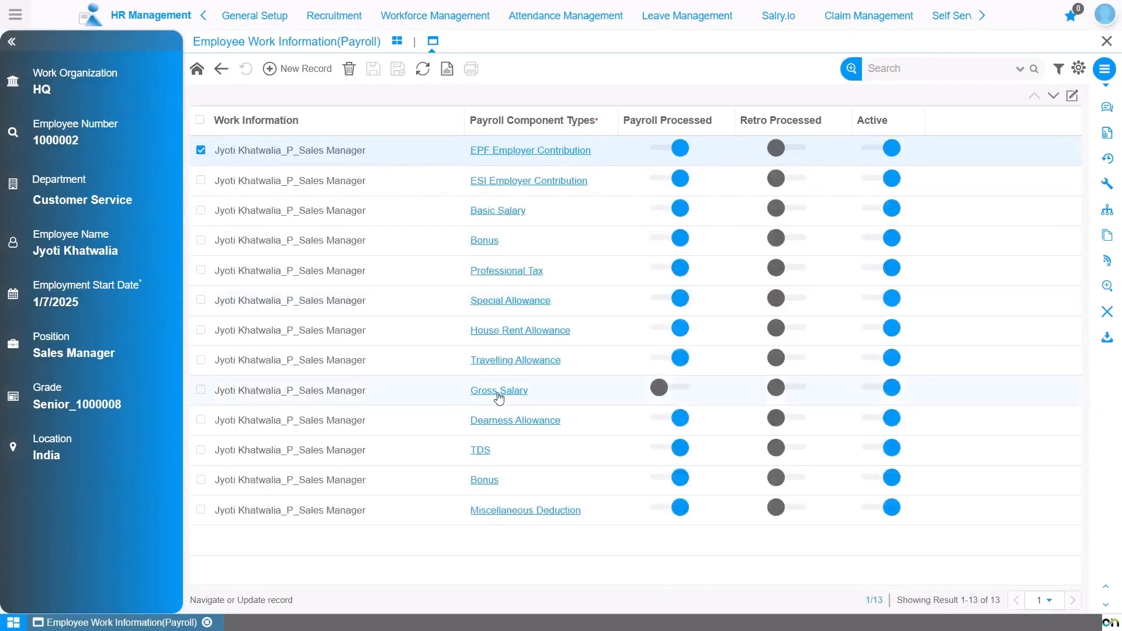
click(499, 390)
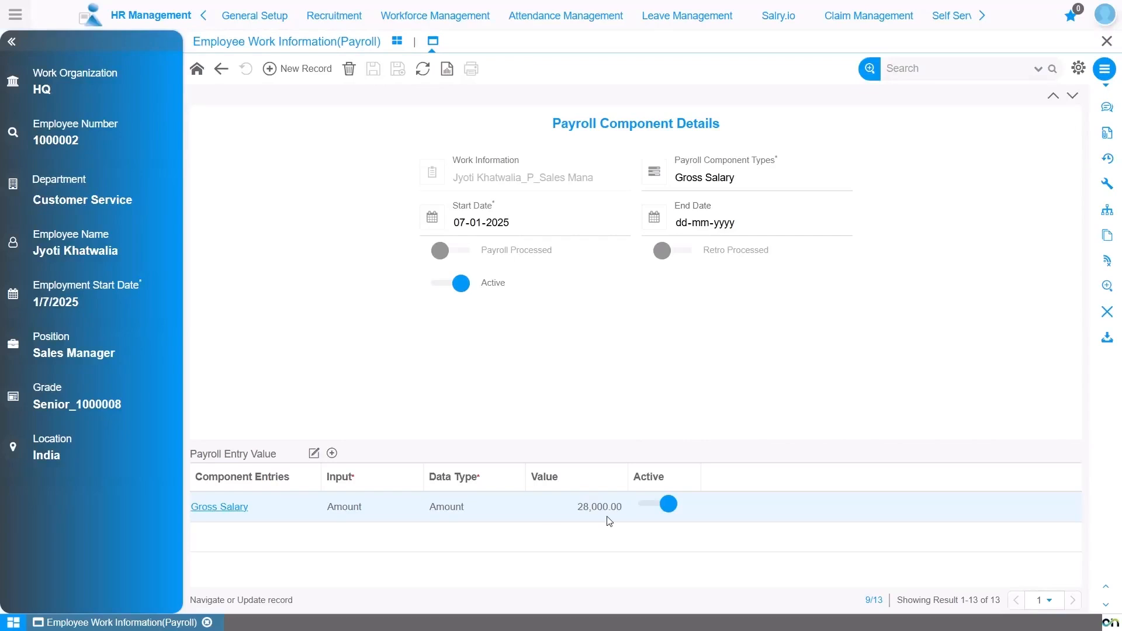
click(1108, 286)
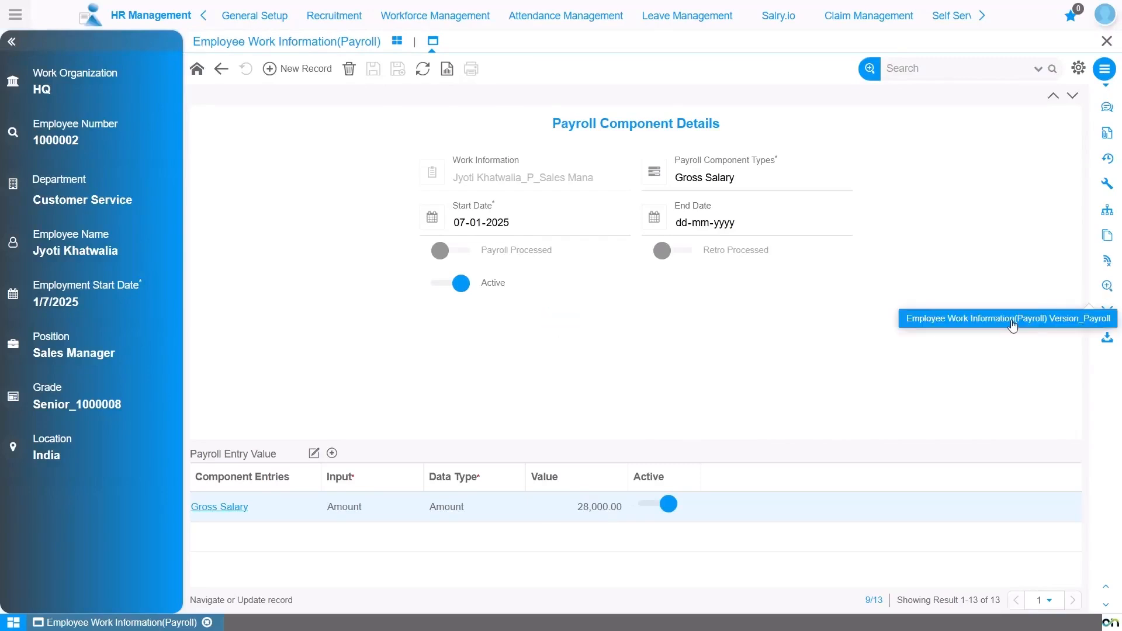
click(1012, 321)
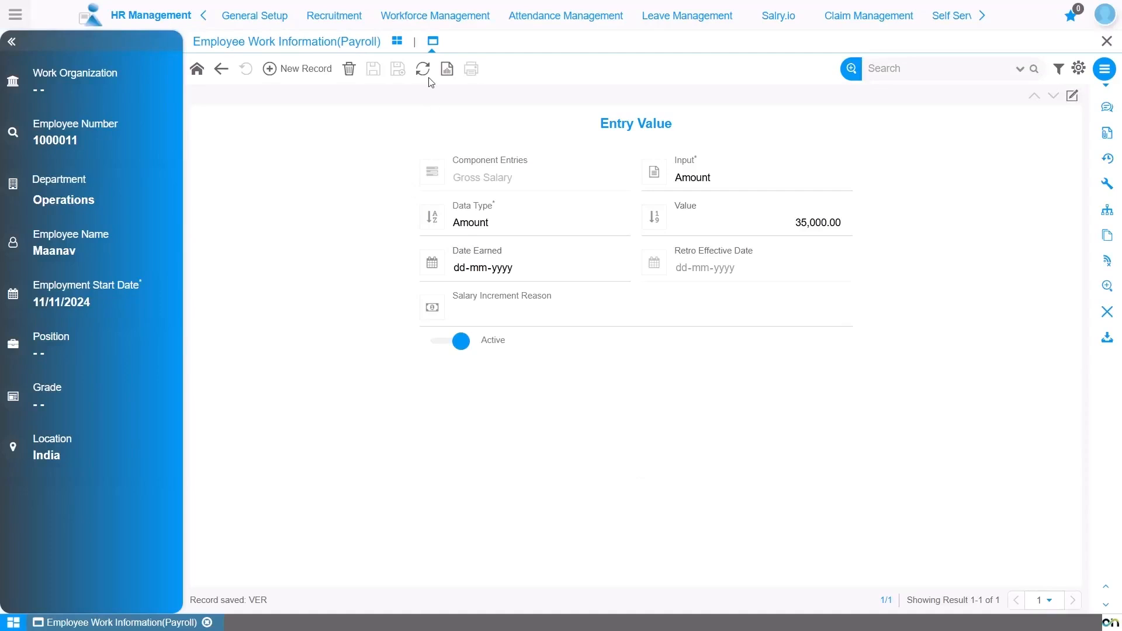
Step: Run the Increment Upload process from Workforce Management with the employee's Increment Upload .xlsx file from the Desktop
click(435, 17)
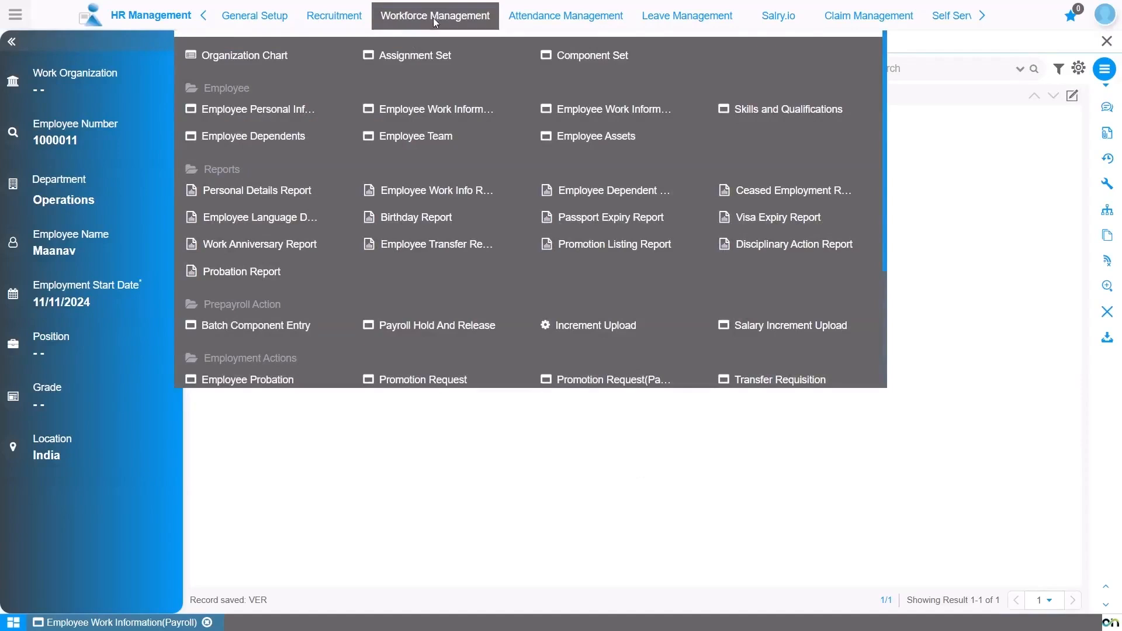
click(592, 330)
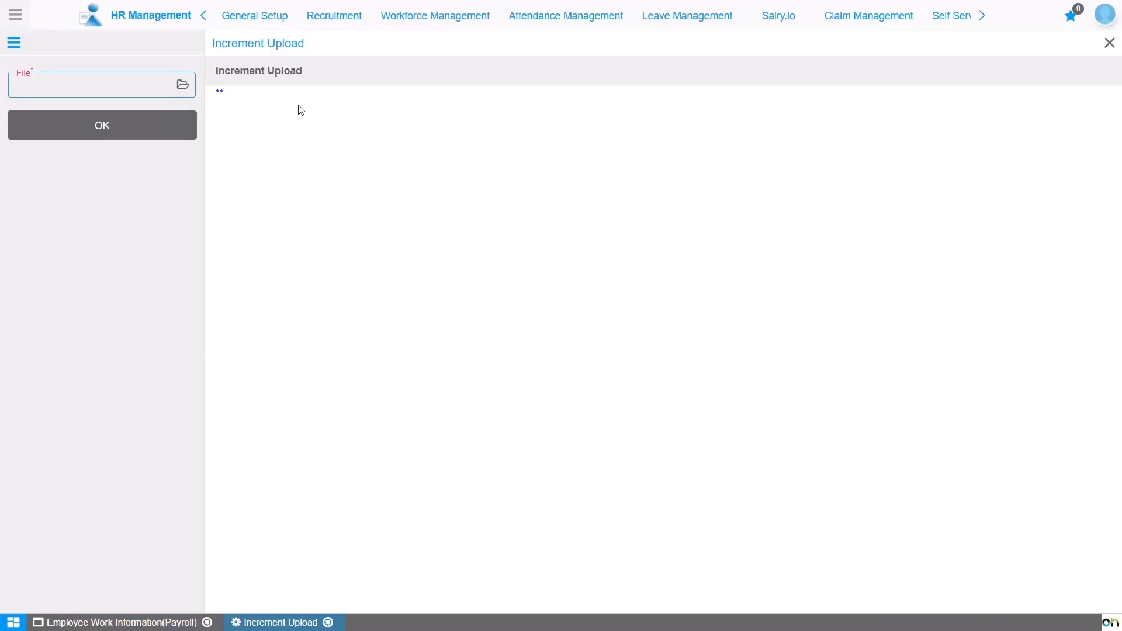
click(182, 85)
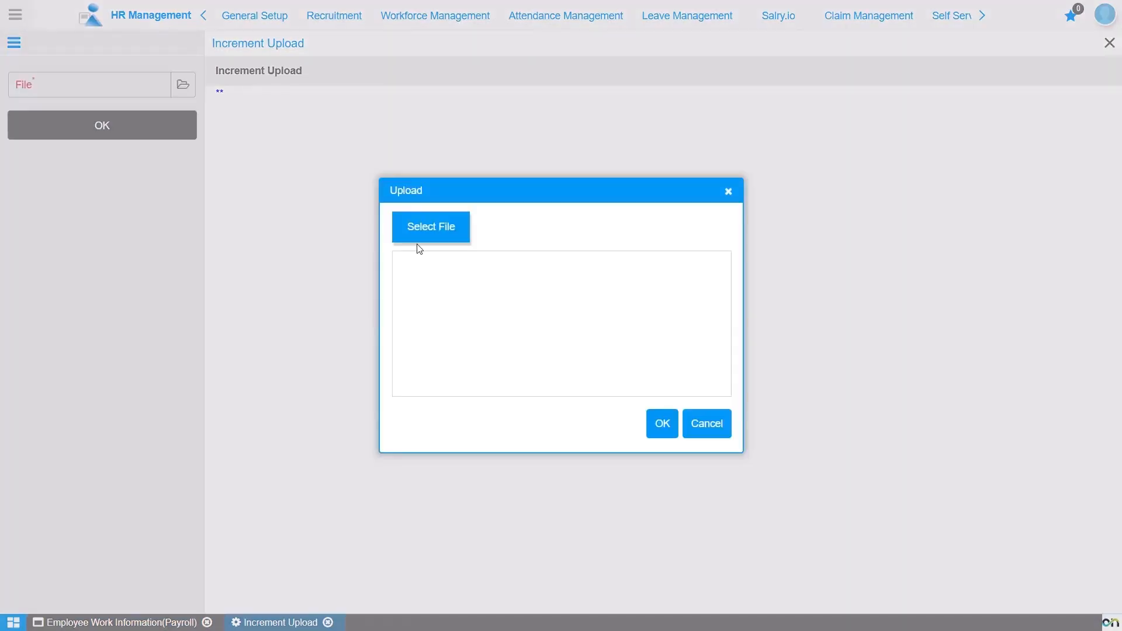
click(433, 231)
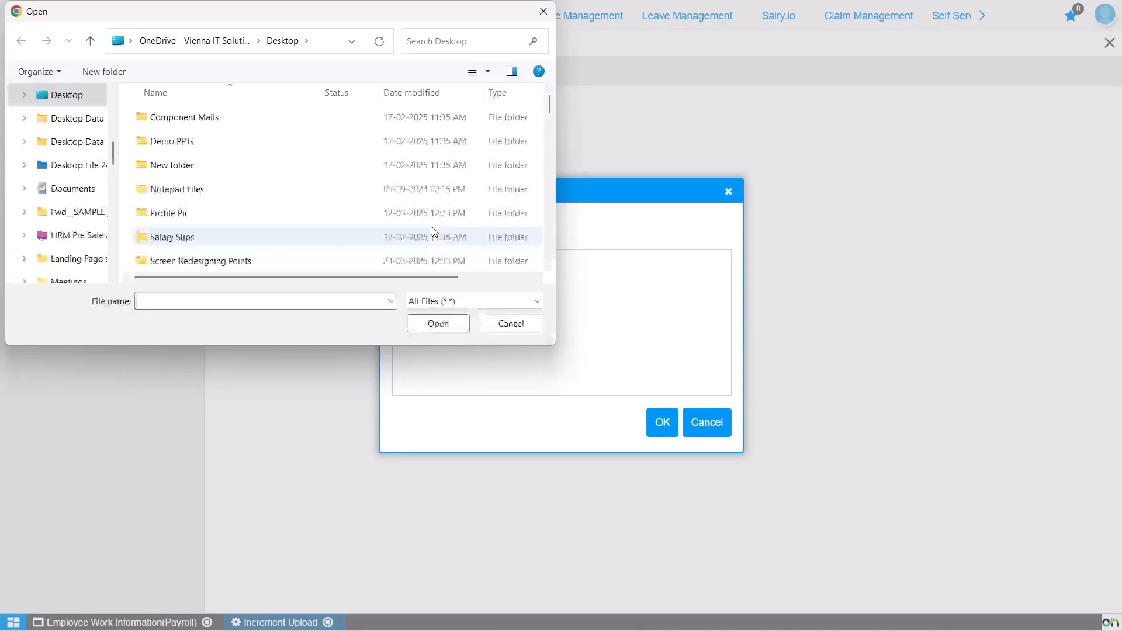
text(r)
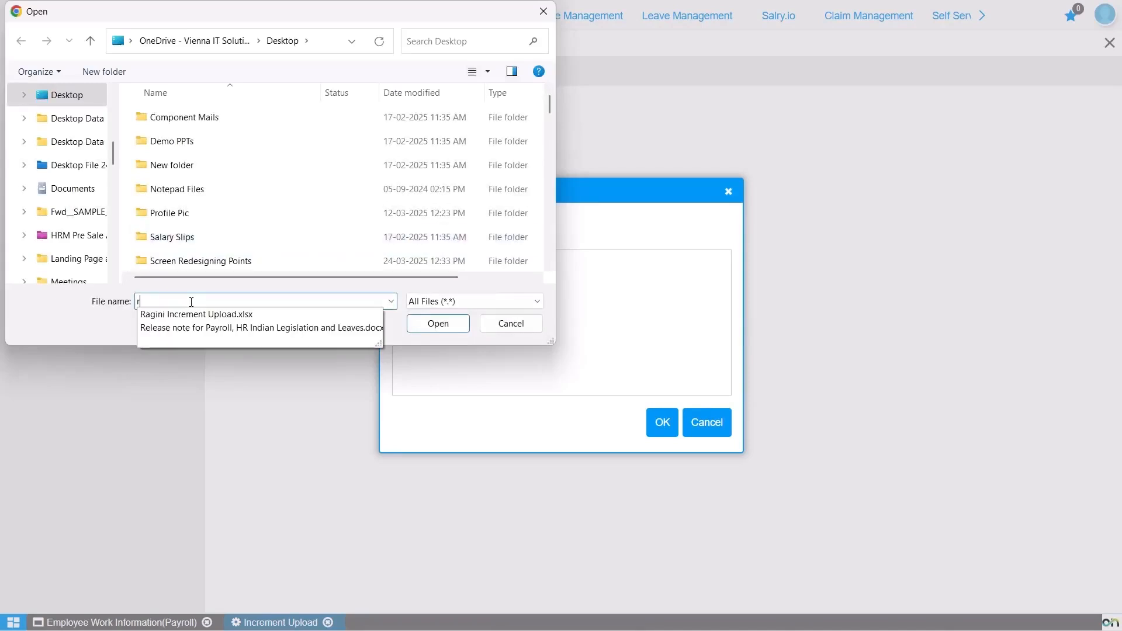
key(BackSpace)
text(ma)
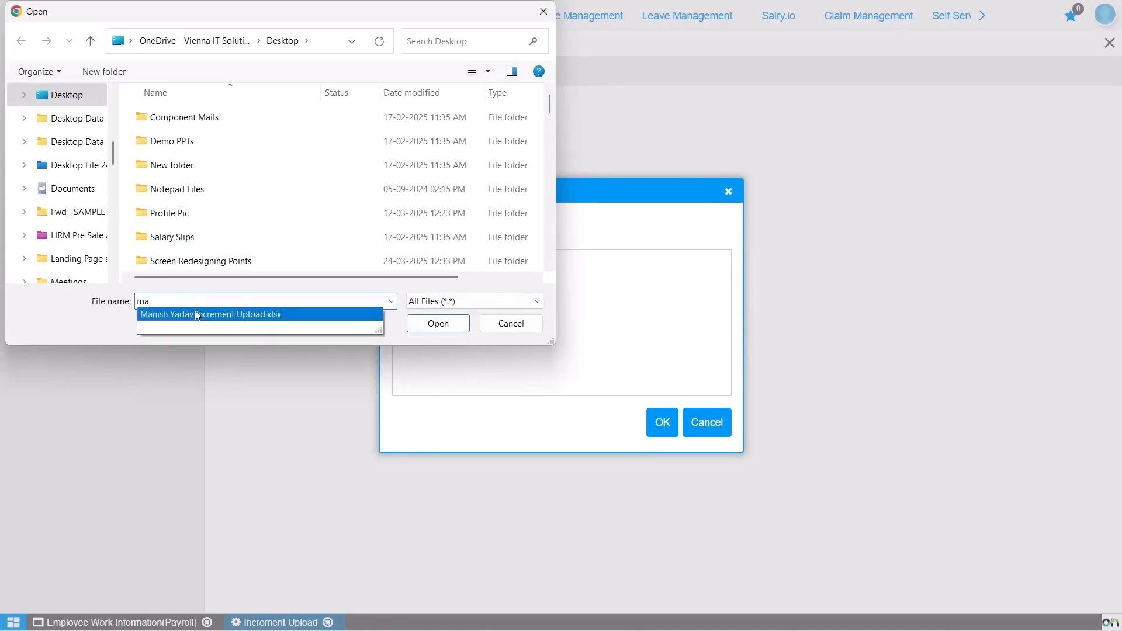
click(199, 314)
click(438, 324)
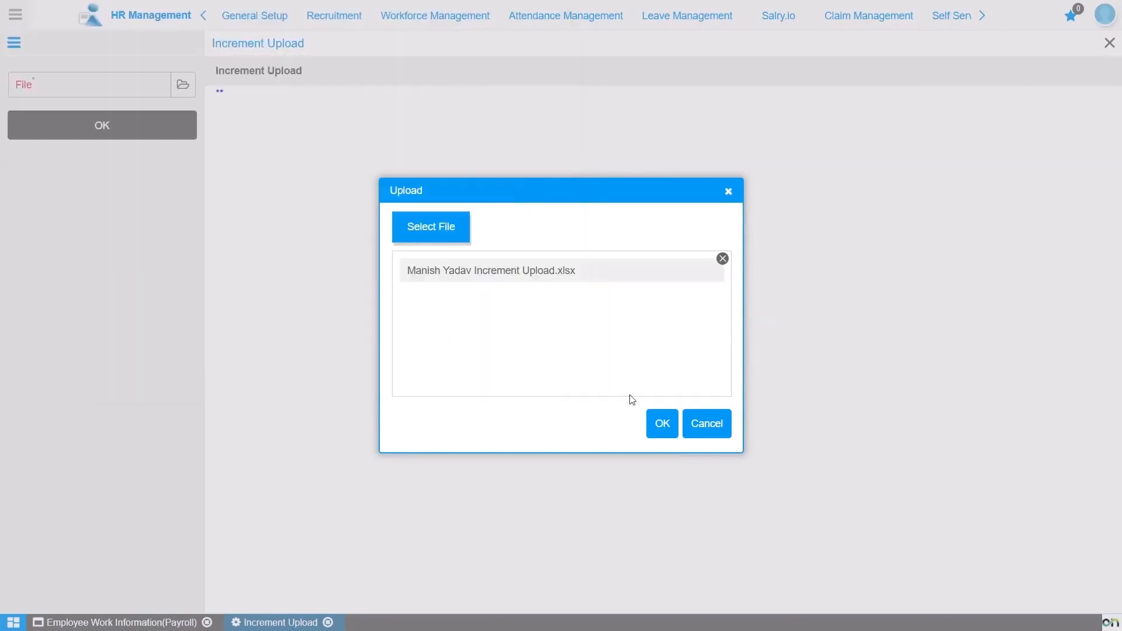
click(660, 426)
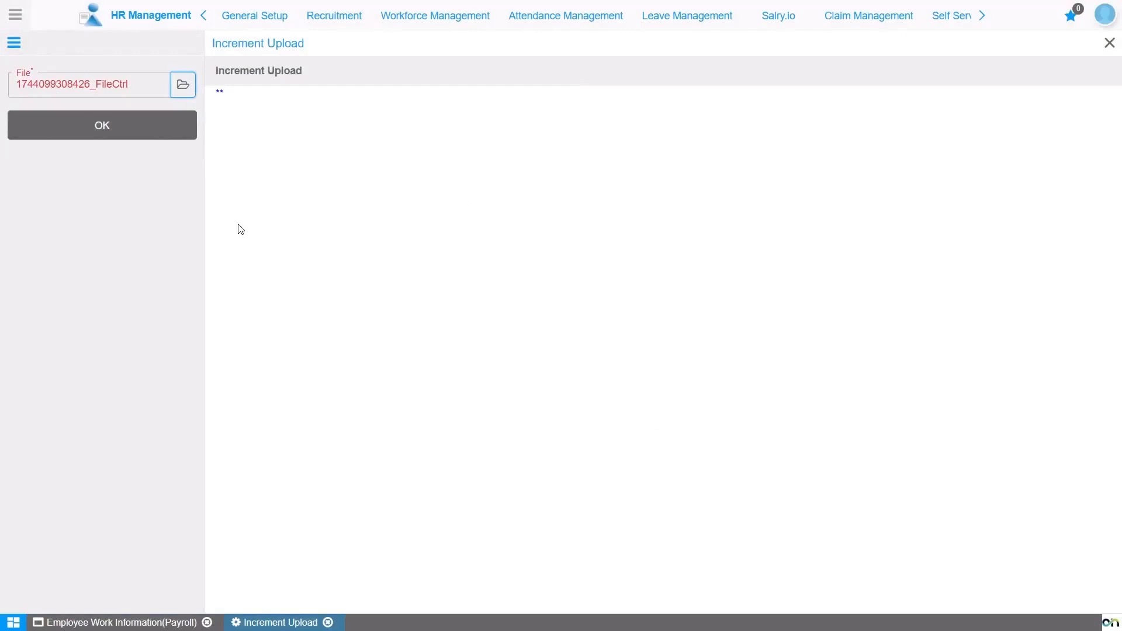
click(148, 134)
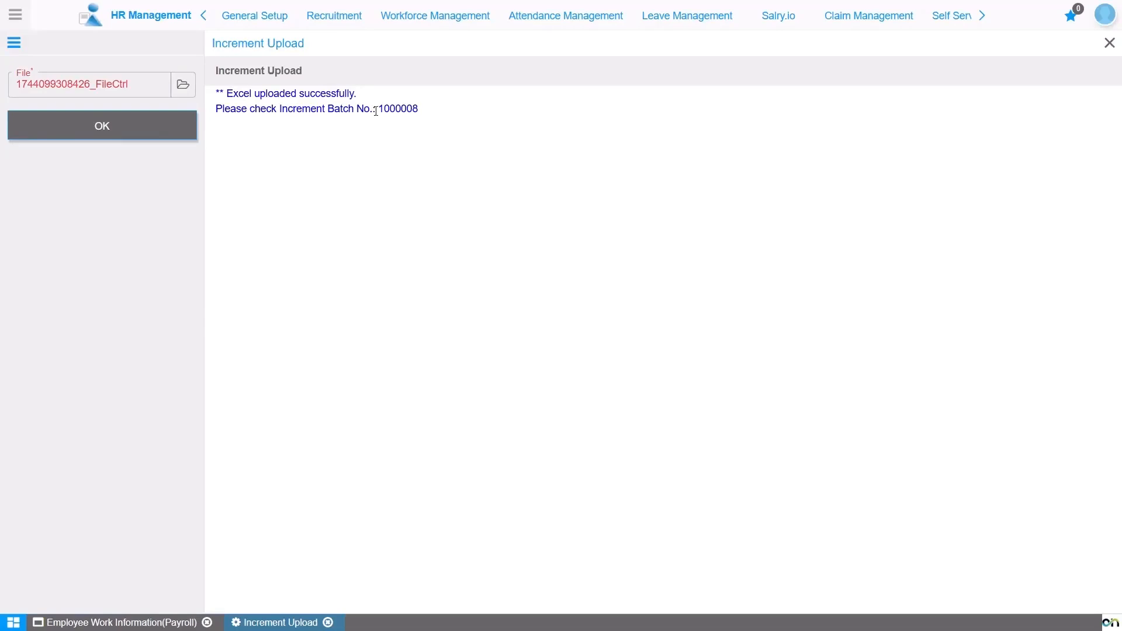
Step: Open Salary Increment Upload batch 1000008 and review the employee's Gross Salary increment line in detail
click(423, 20)
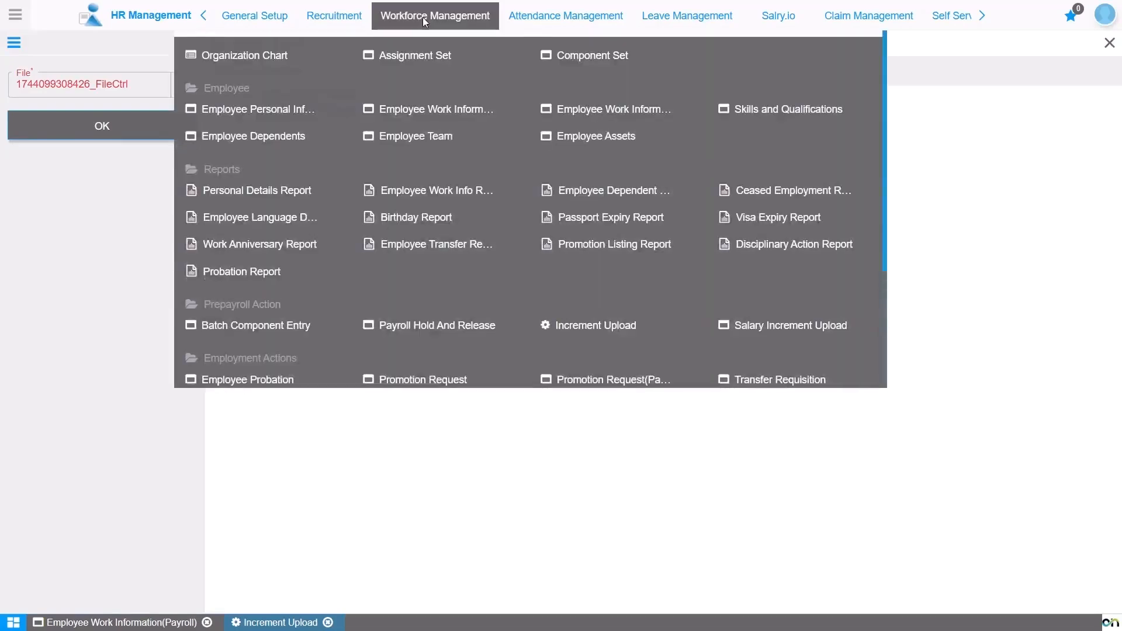
click(762, 326)
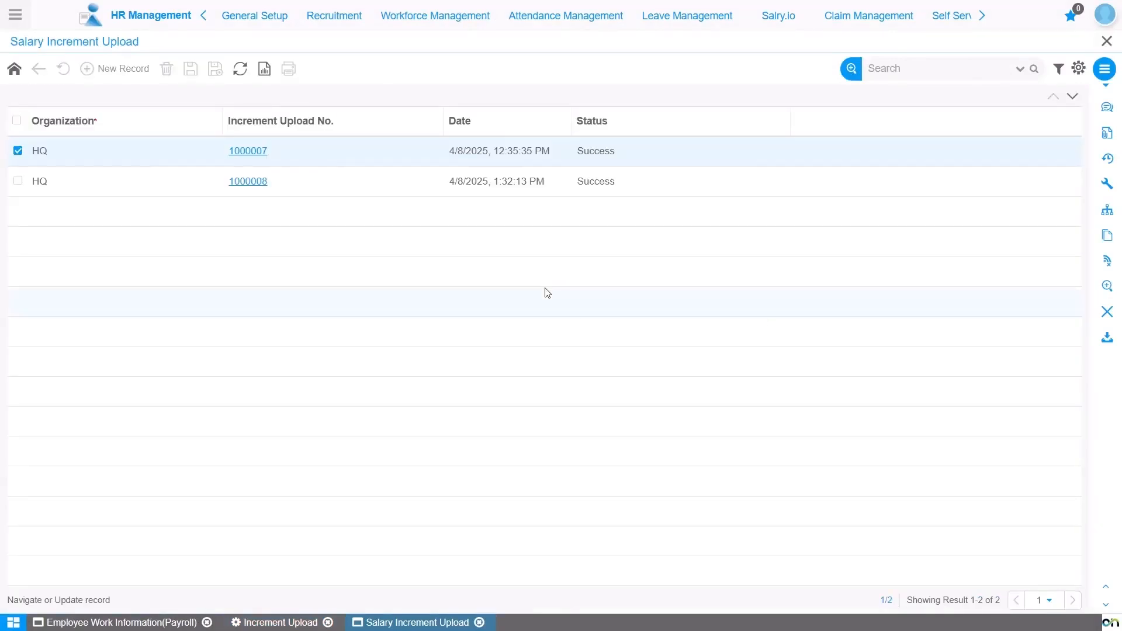
click(250, 182)
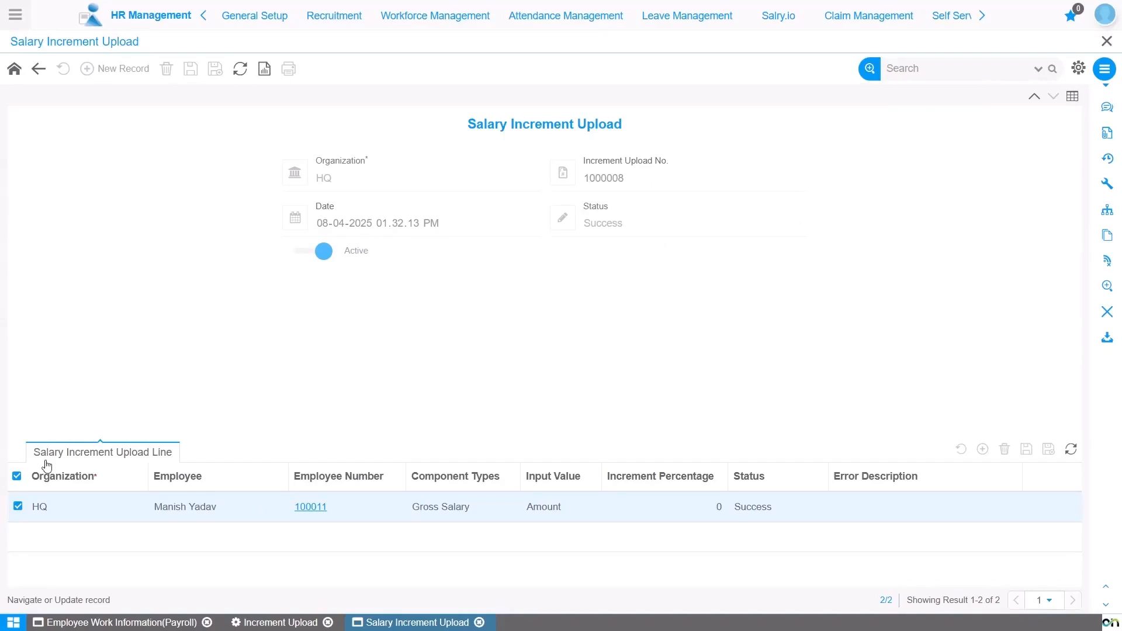
click(310, 509)
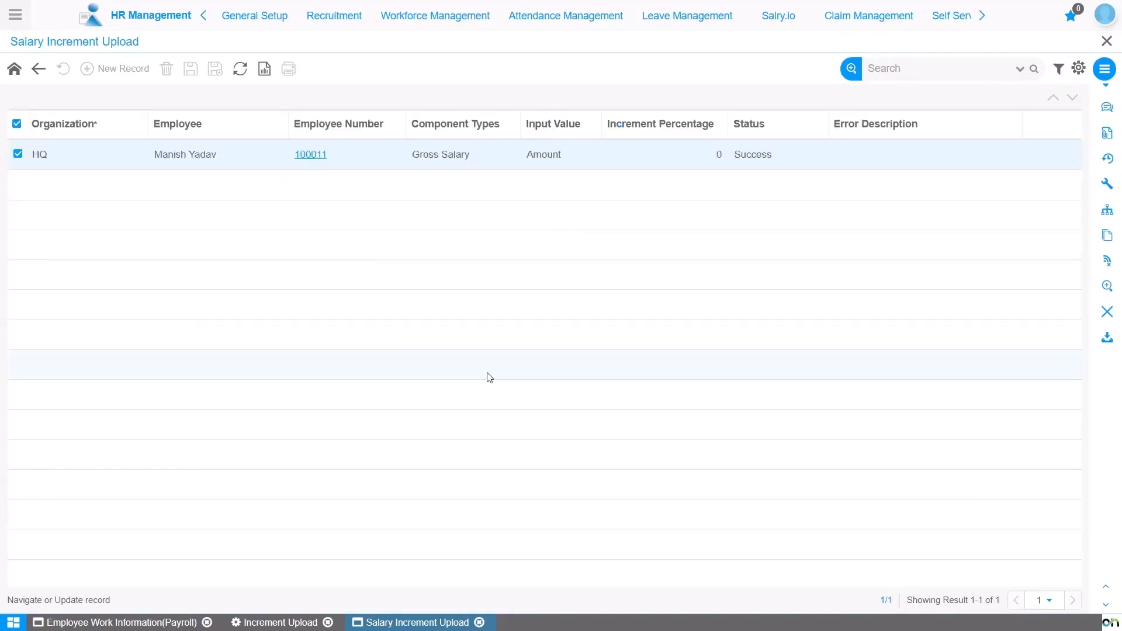
click(313, 157)
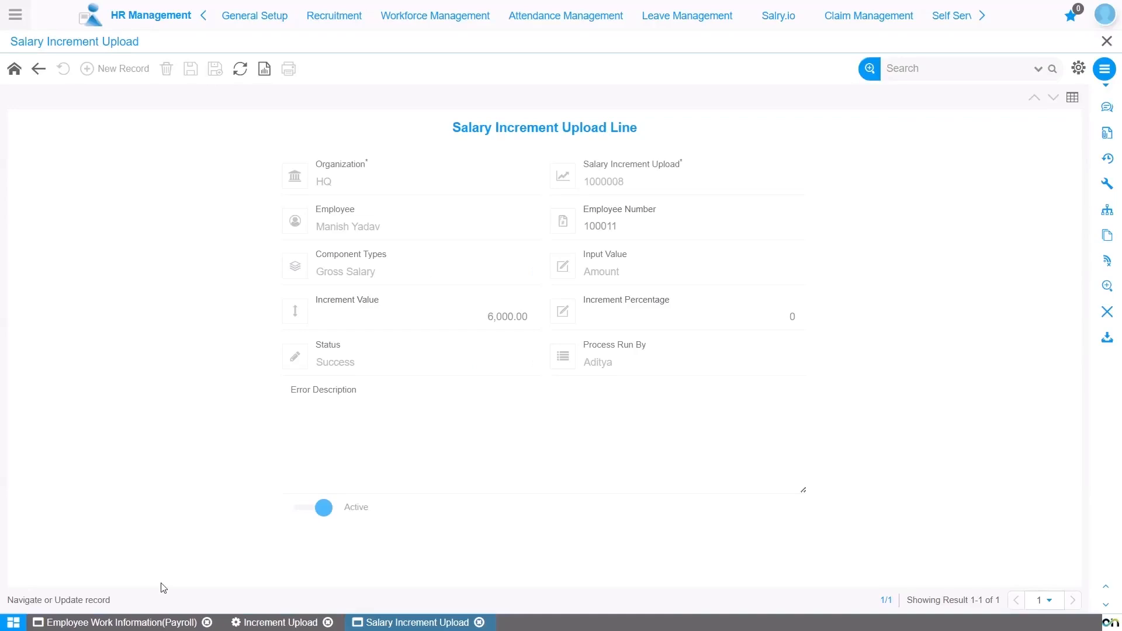
Step: Return to Employee Work Information(Payroll), go back to the Employee record and search for the uploaded employee by first name
click(138, 622)
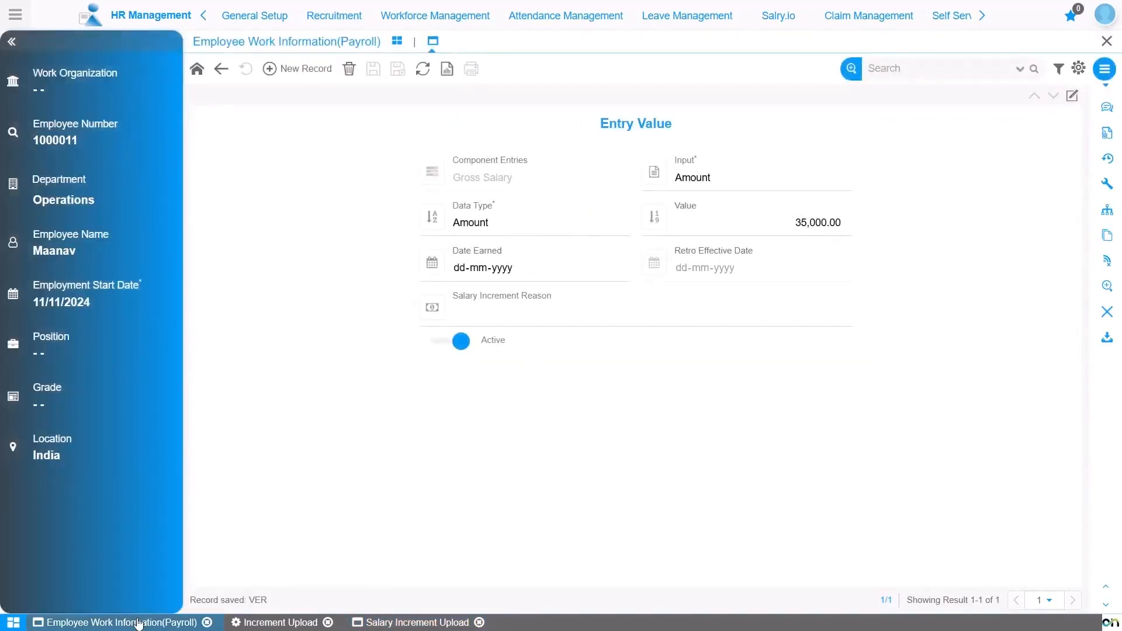
click(220, 71)
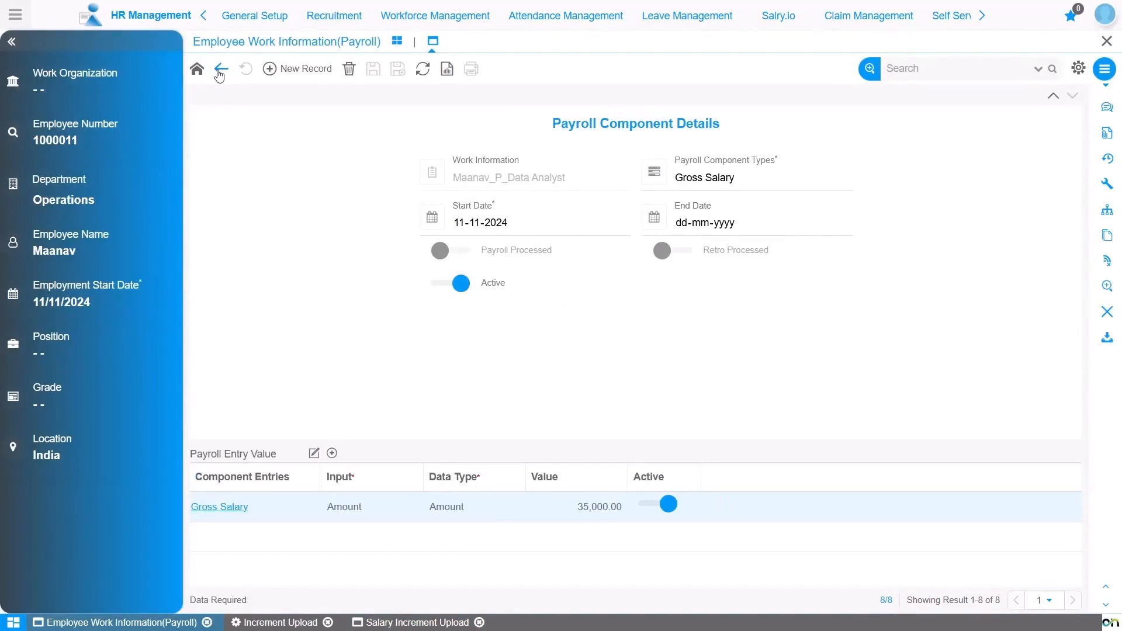
click(220, 70)
click(220, 70)
click(997, 68)
text(manish)
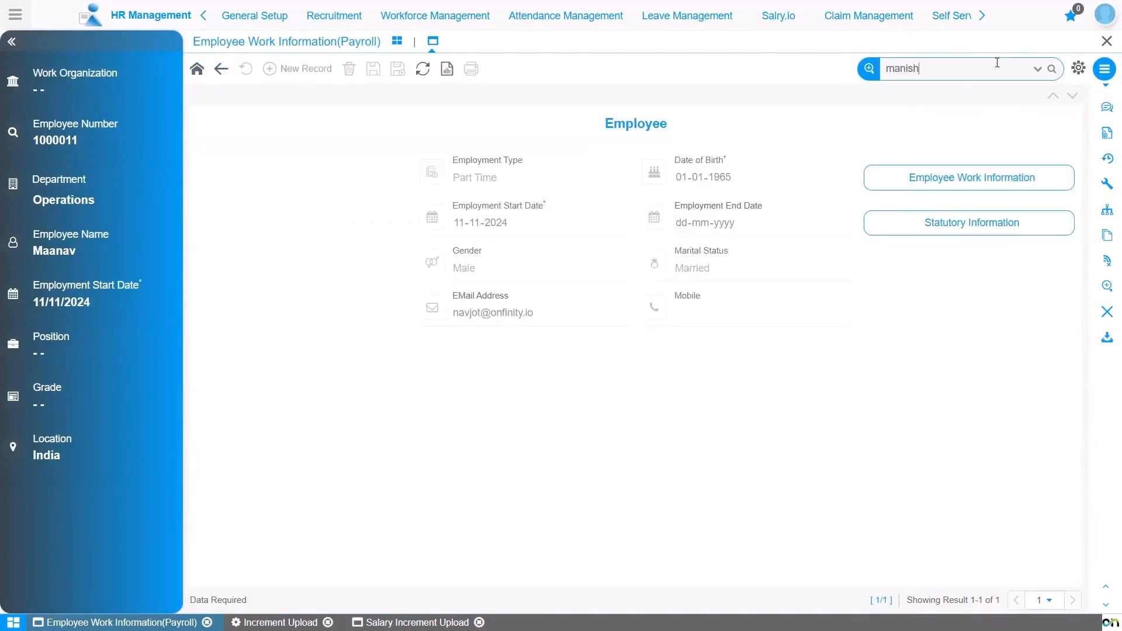
key(Return)
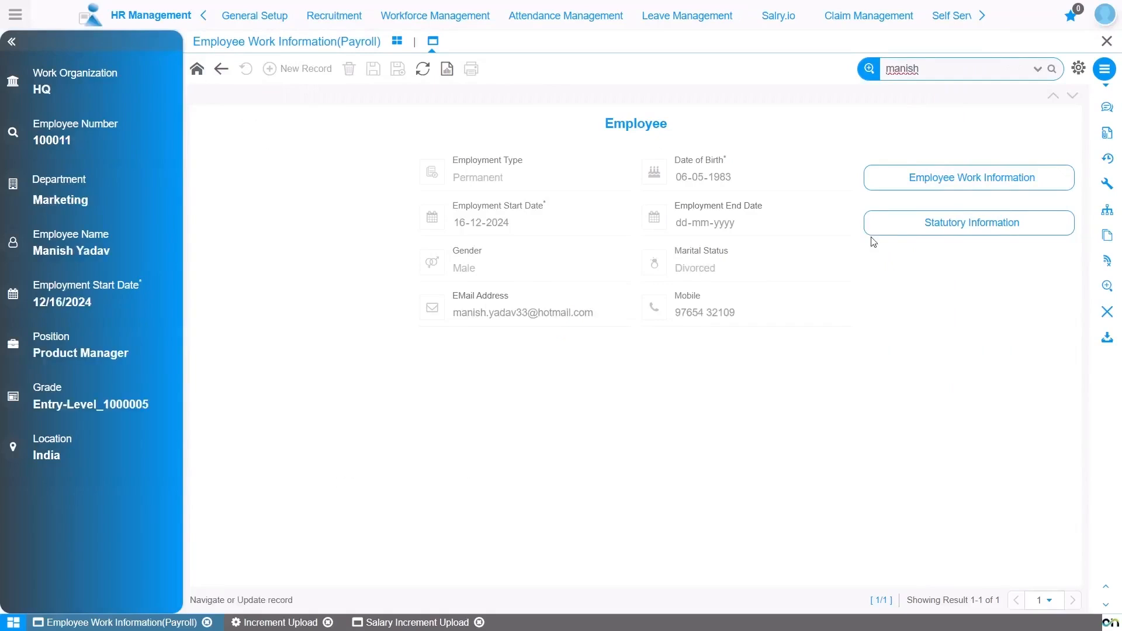
Step: Open the Gross Salary payroll component under the employee's Product Manager position
click(906, 181)
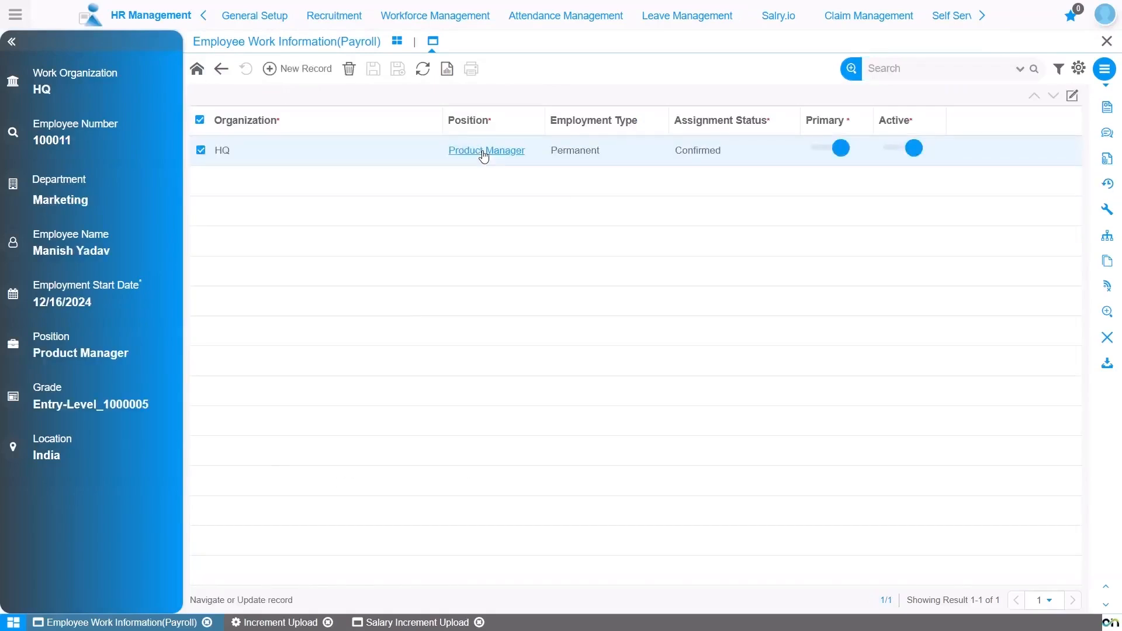
click(482, 153)
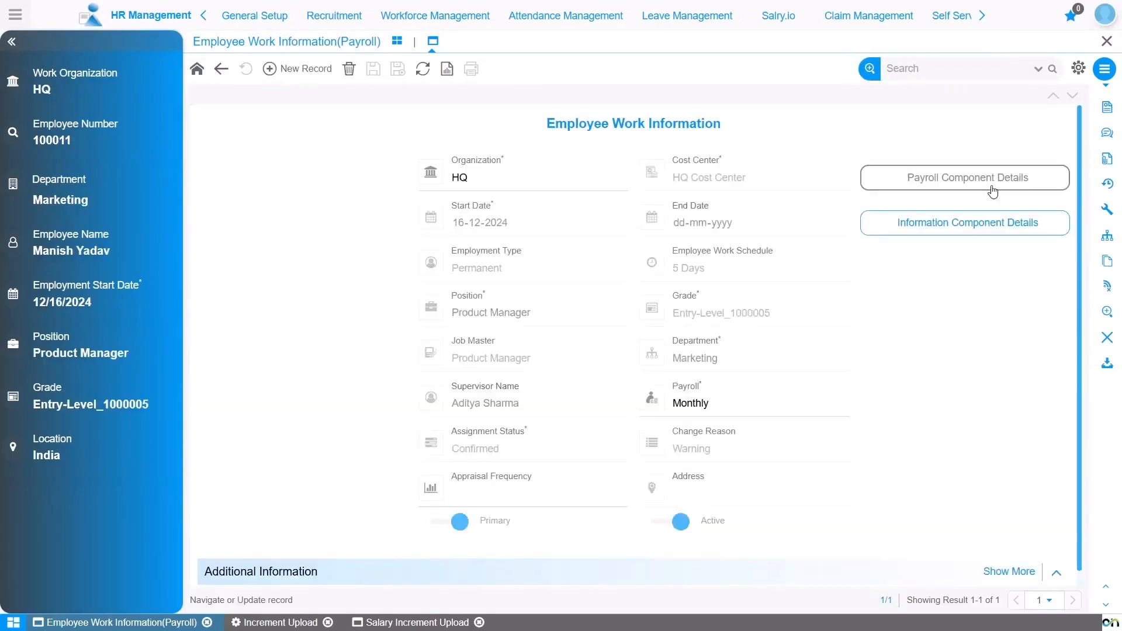
click(993, 191)
click(517, 365)
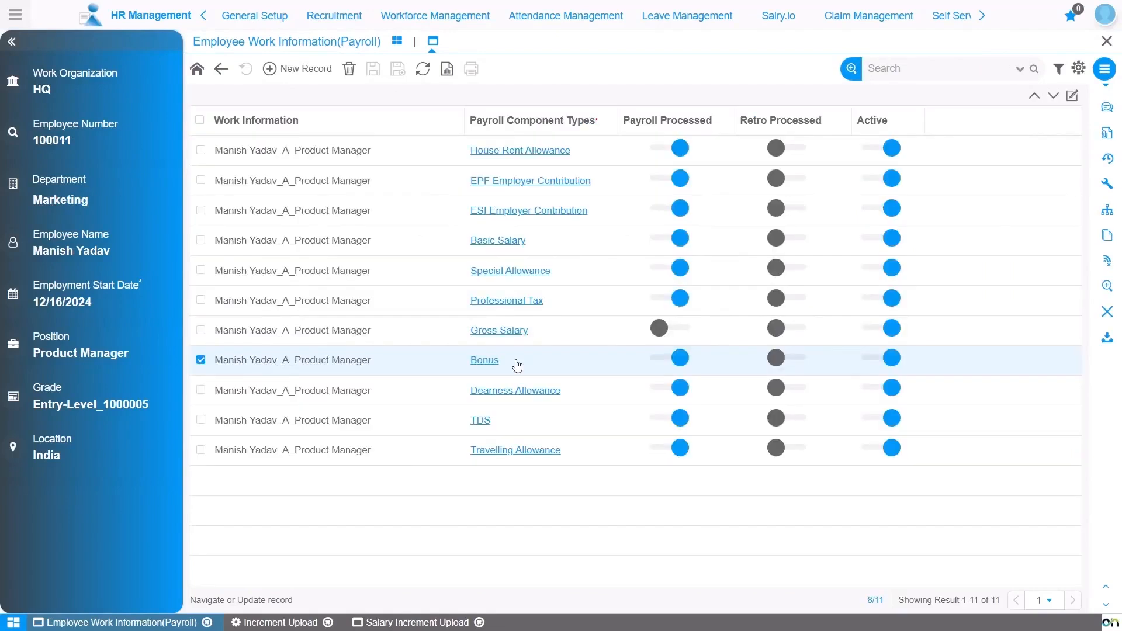
click(507, 332)
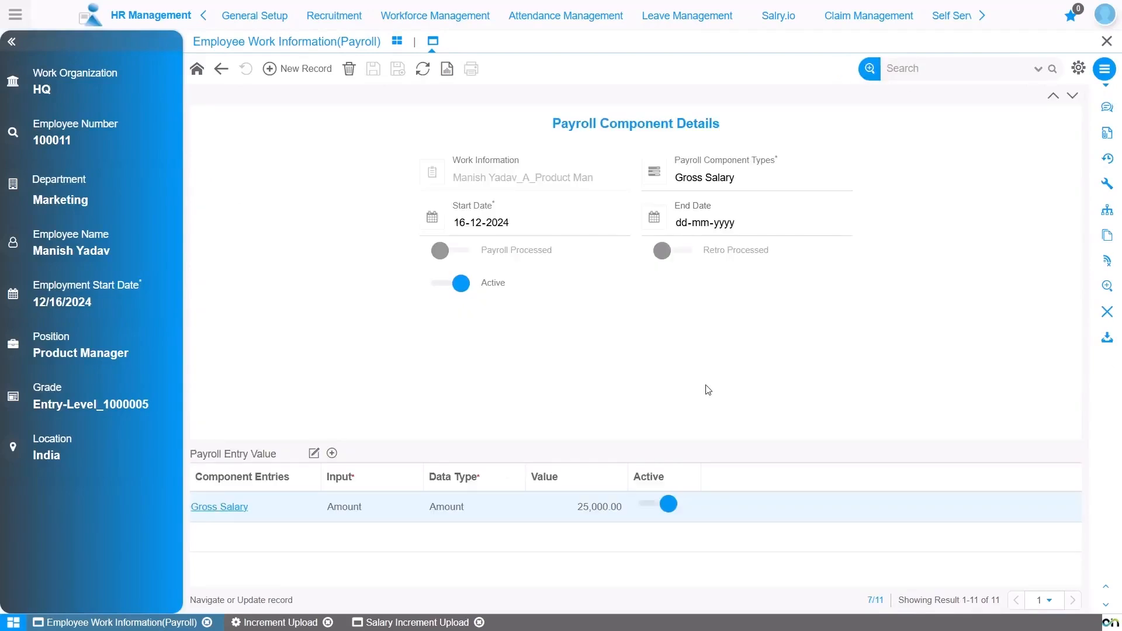
Step: Inspect the Gross Salary entry's value and increment reason, review its payroll version history, and close the history
click(217, 510)
click(811, 232)
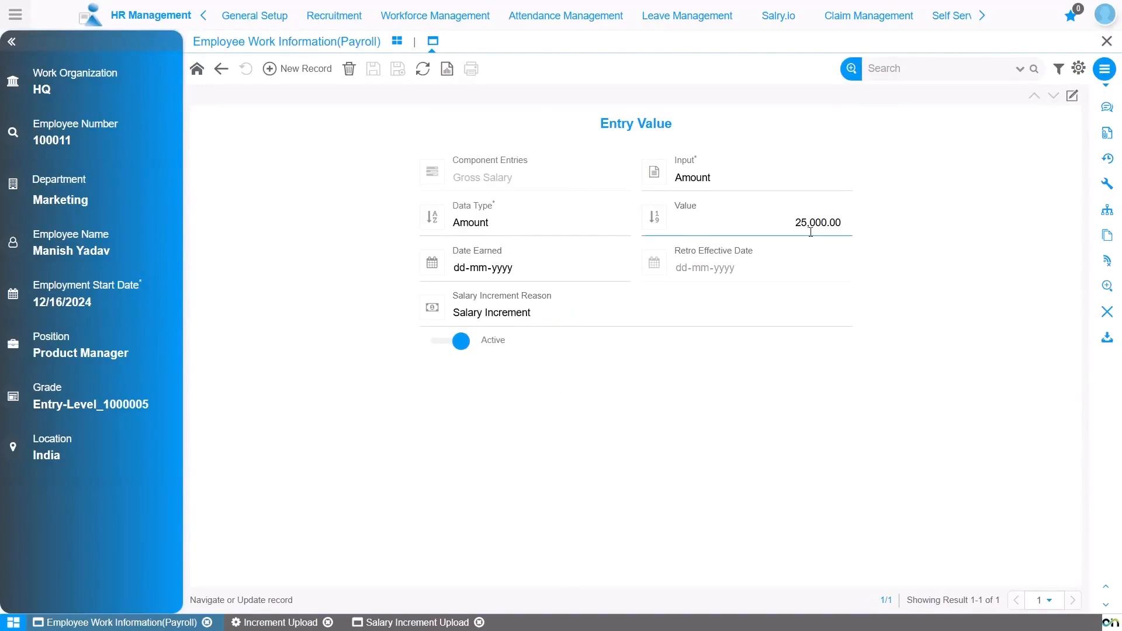
click(469, 320)
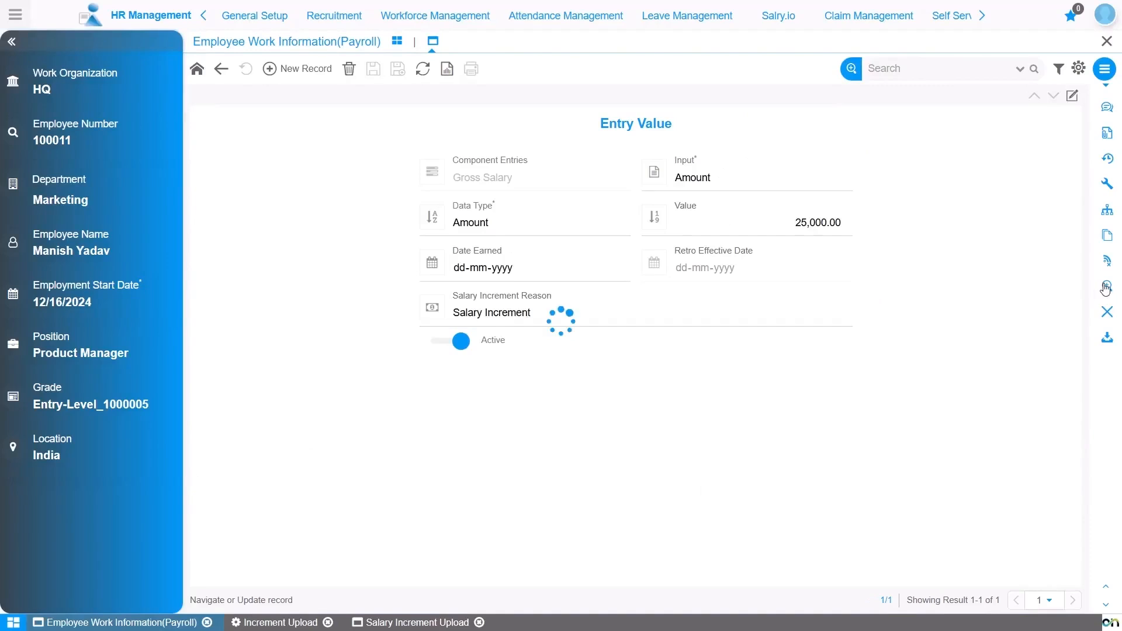
click(1005, 319)
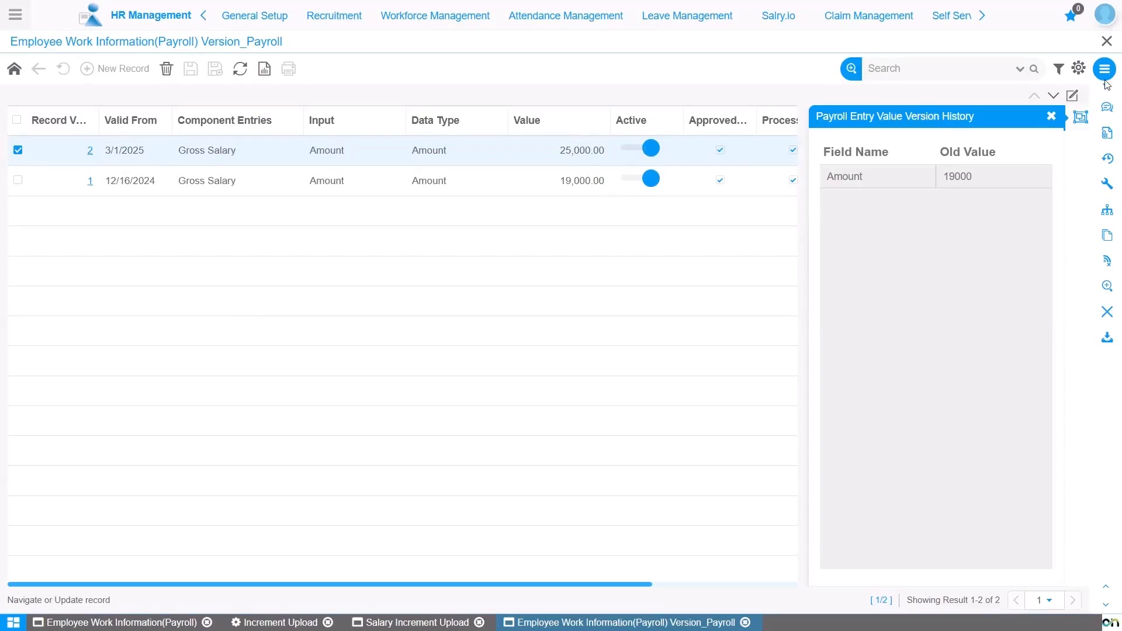
click(1107, 42)
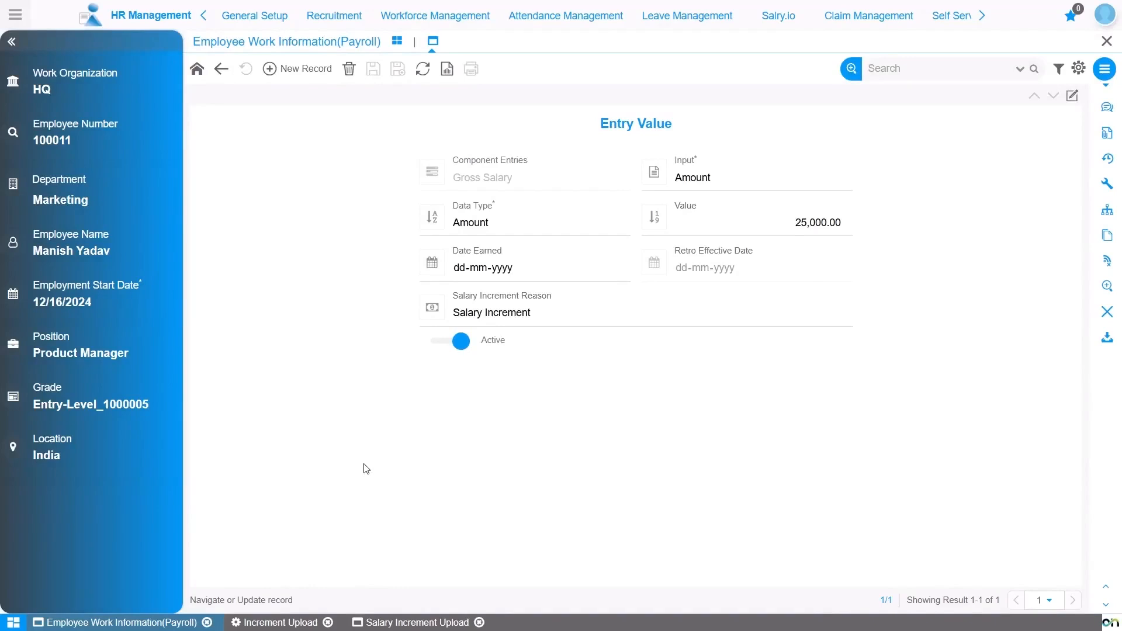
Step: Switch to the increment upload workbook in Excel and examine the Input Value, Increment Value and Increment Percentage columns
click(290, 624)
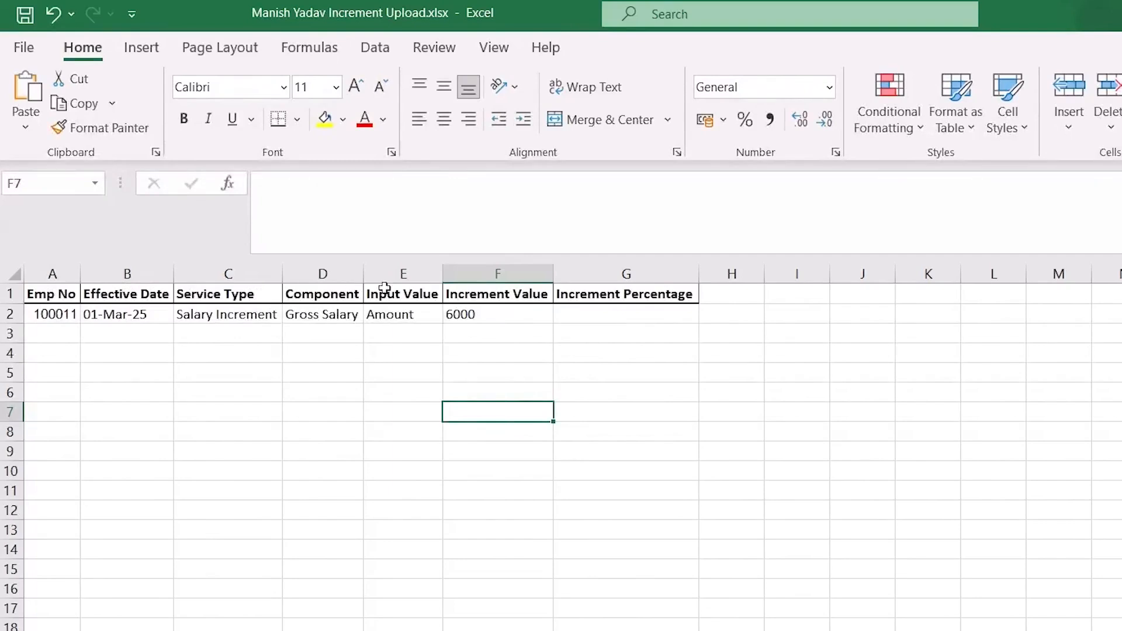
click(407, 294)
click(498, 294)
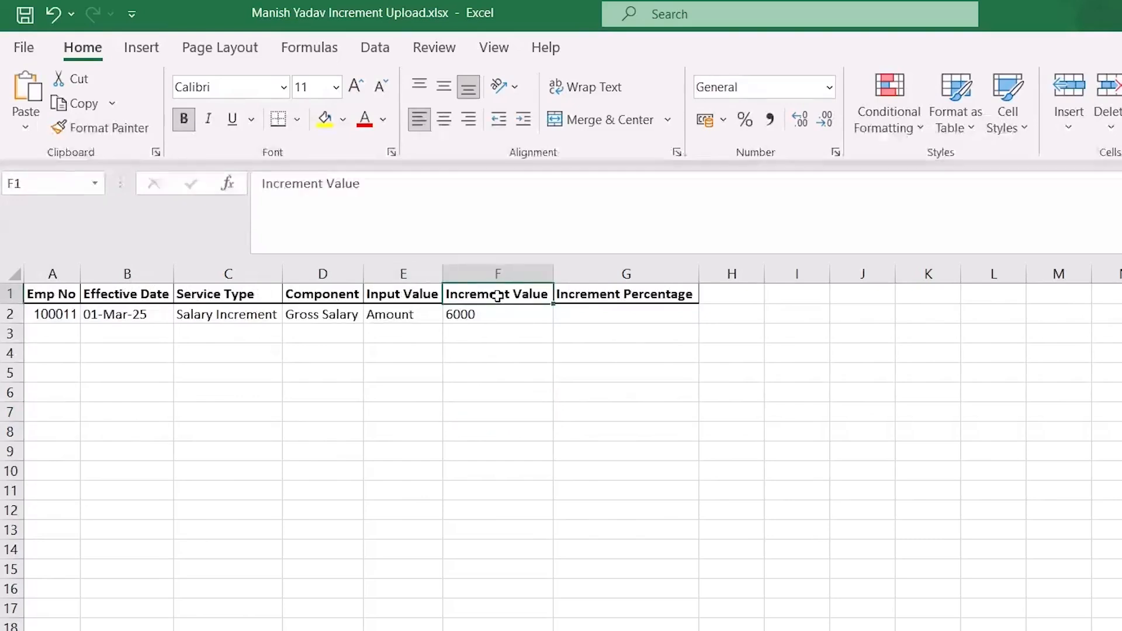
click(597, 295)
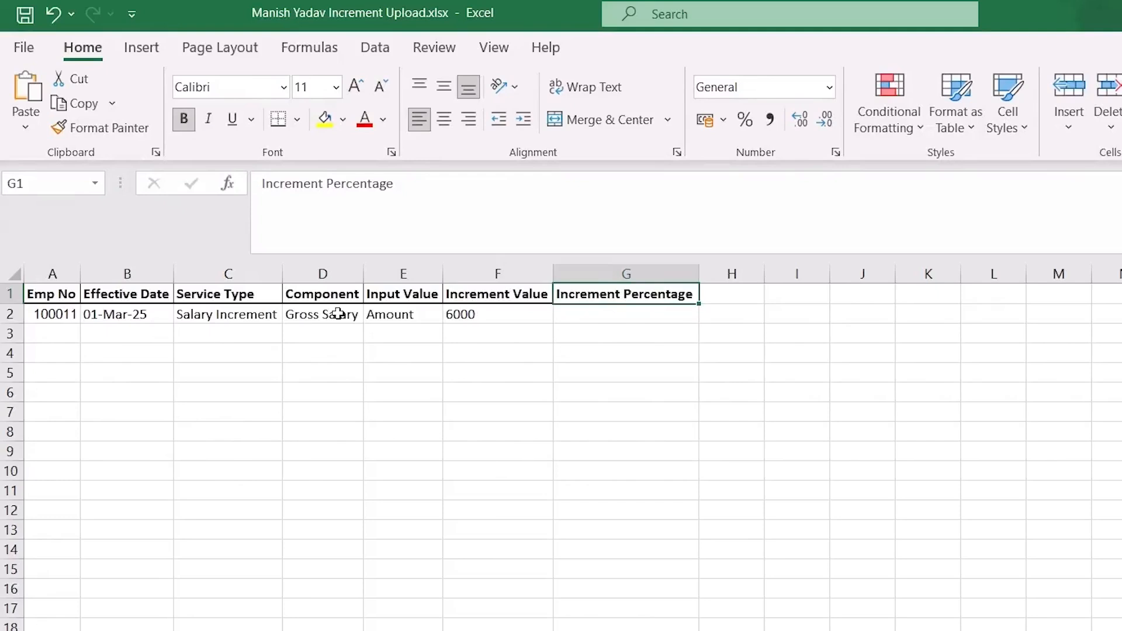
click(417, 312)
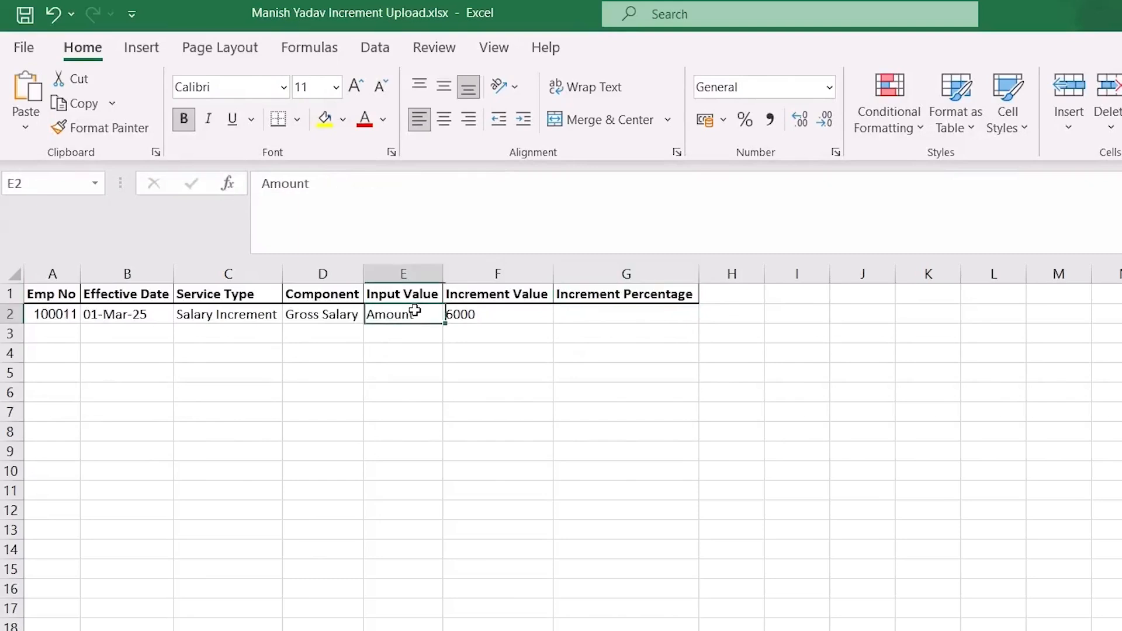
Step: Examine the Increment Value and Increment Percentage cells in the employee's row of the upload workbook
click(491, 313)
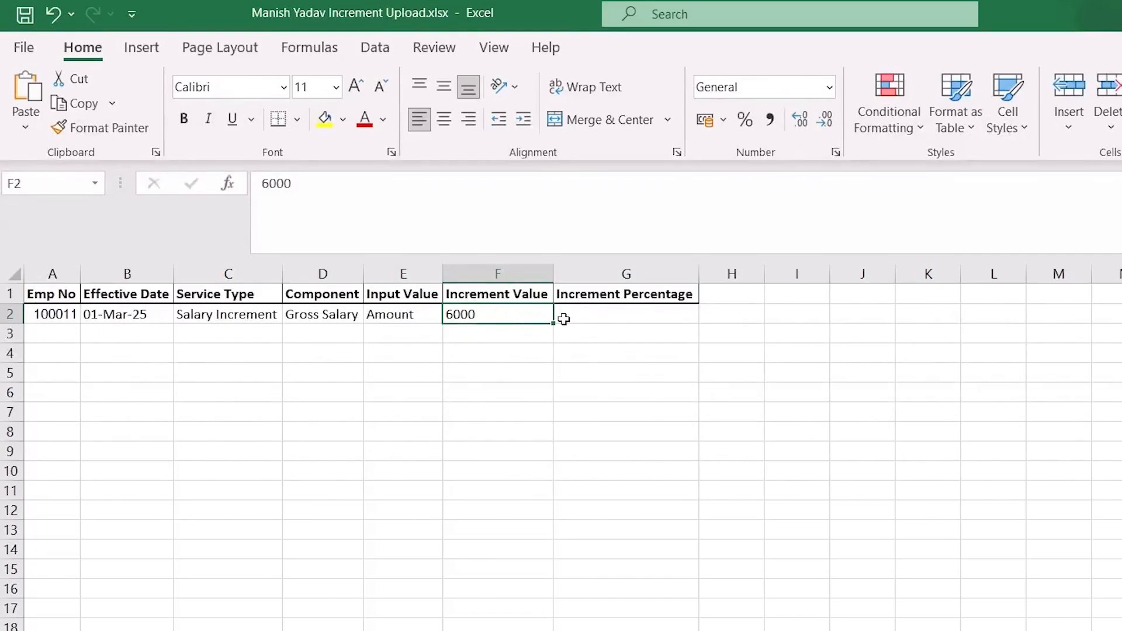
click(633, 319)
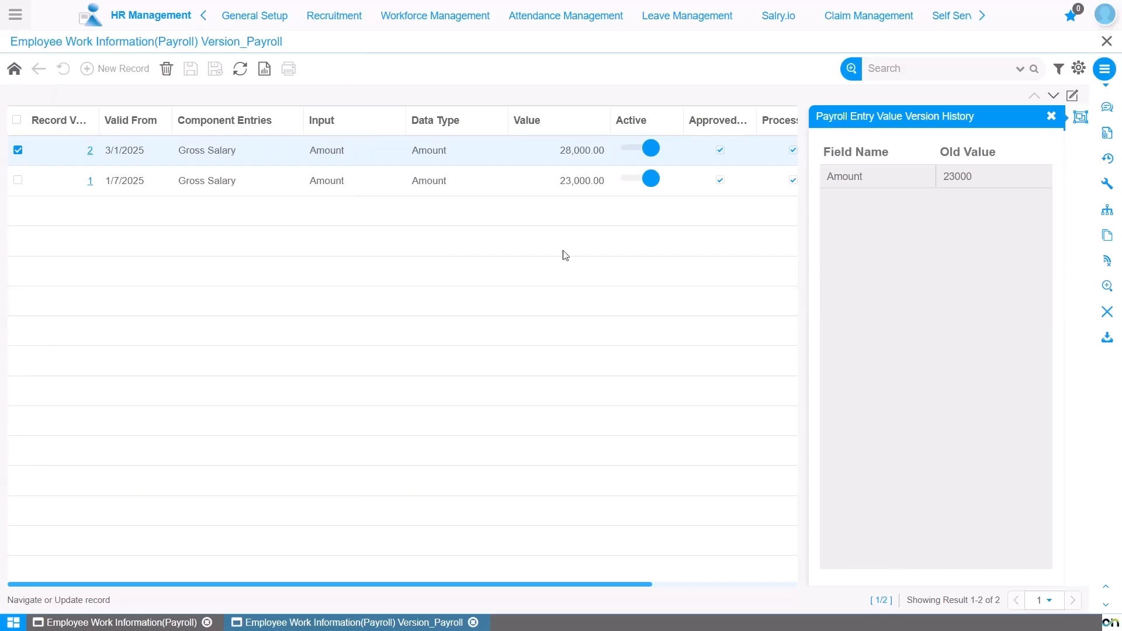
Step: Switch to the HR application, open Process Retro Pay and name the run April Retro 2025
click(789, 22)
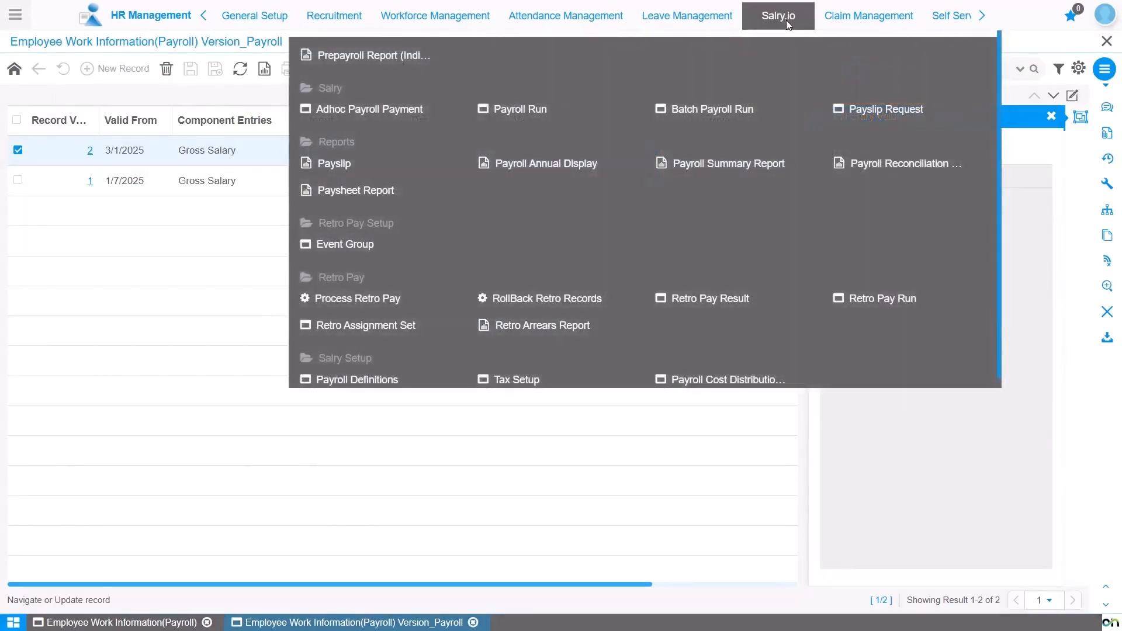
click(374, 301)
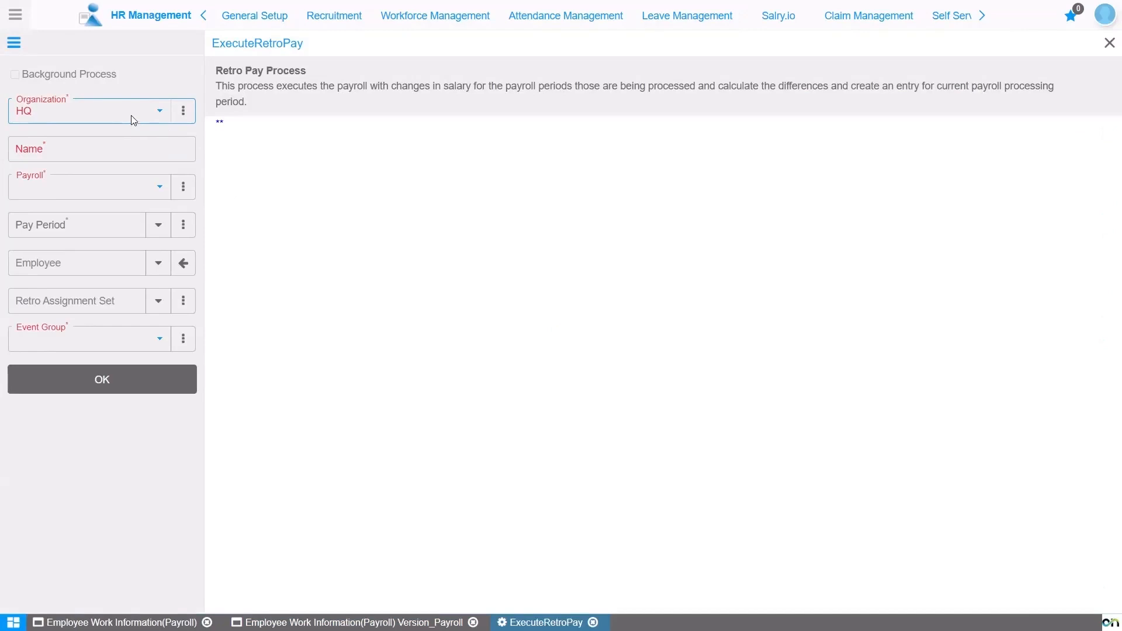
click(133, 149)
text(April Retro)
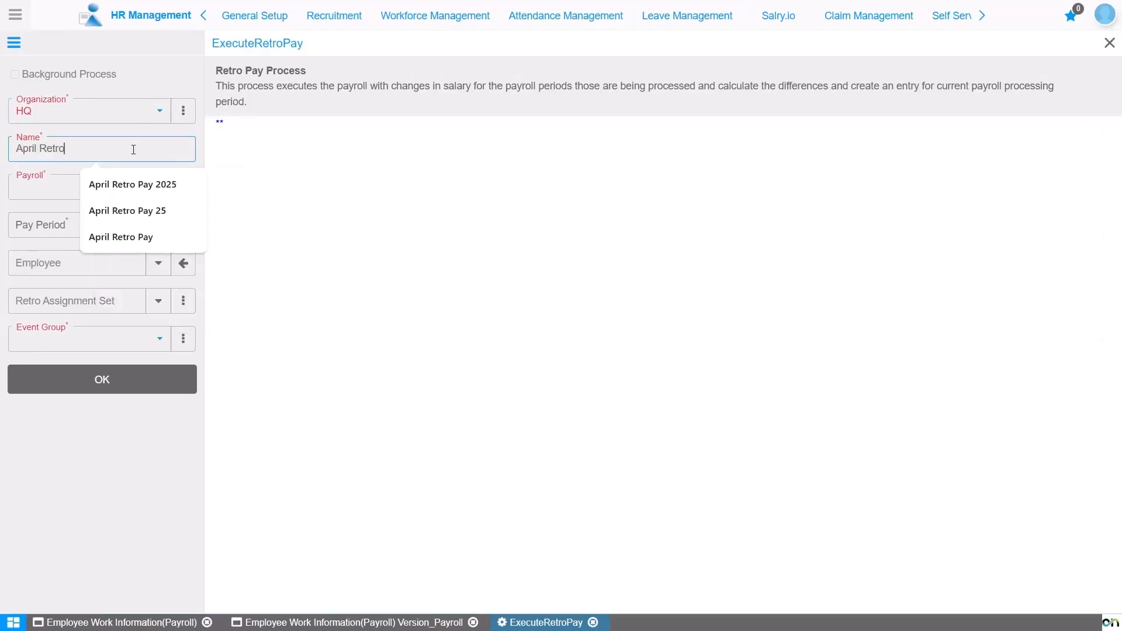
text( 2025)
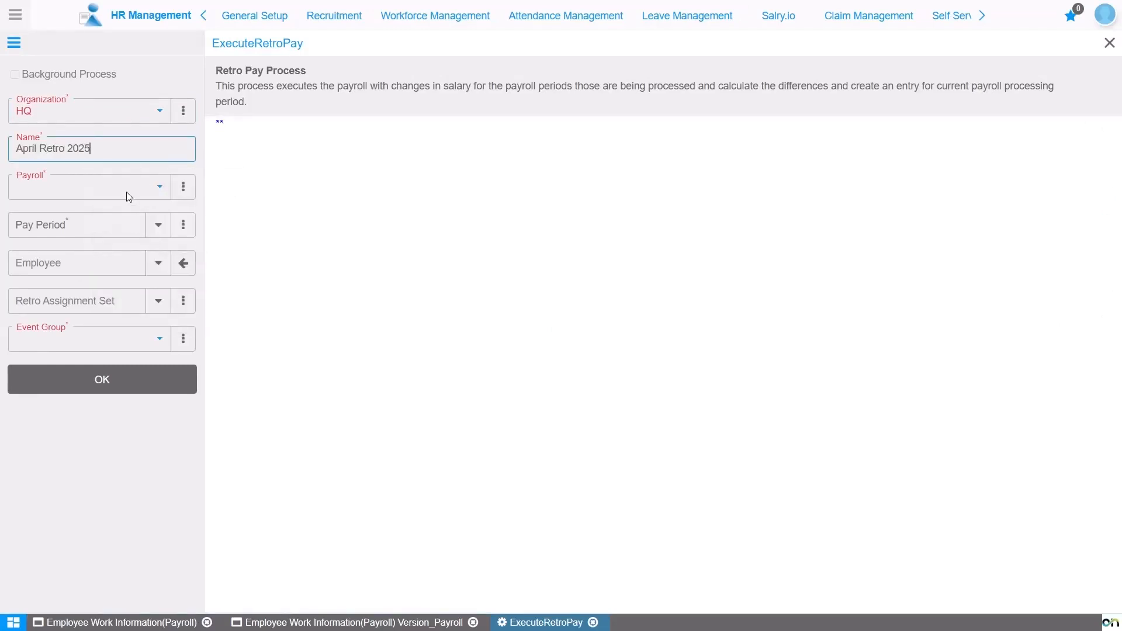
Step: Select the Monthly payroll and the Monthly_2025-04-01 pay period for the retro pay run
click(125, 193)
click(107, 212)
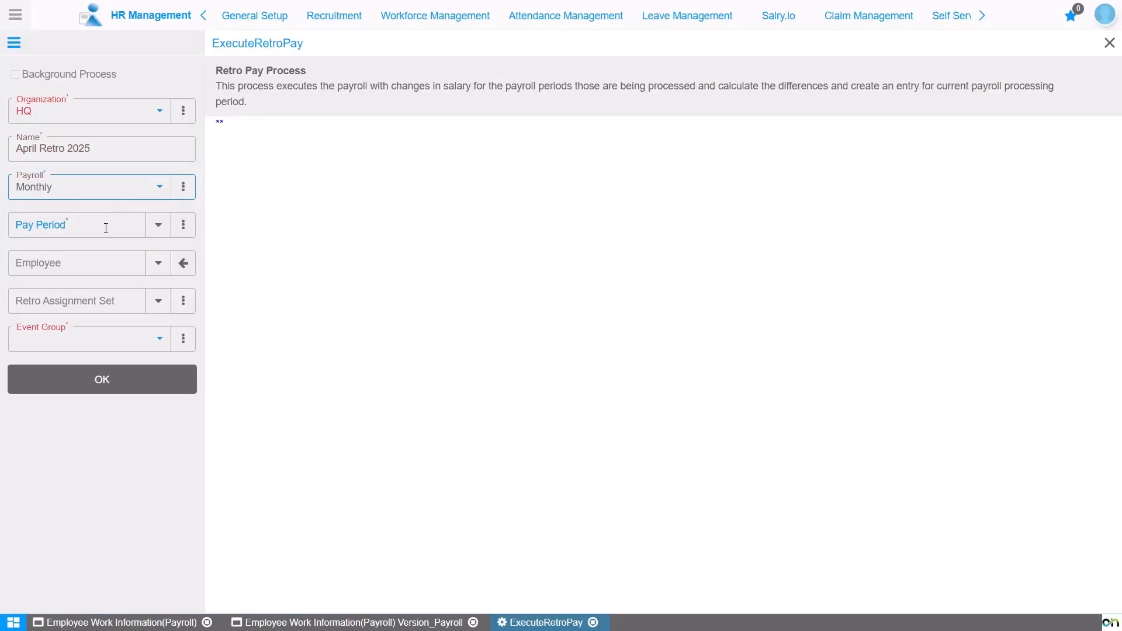
click(106, 228)
text(2025)
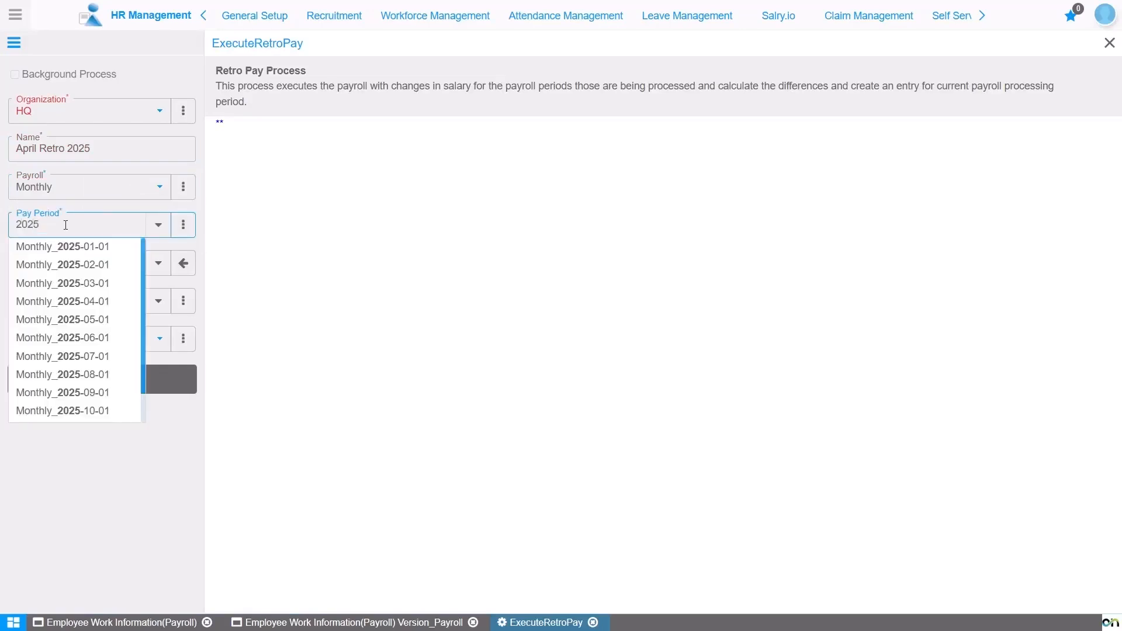
click(81, 302)
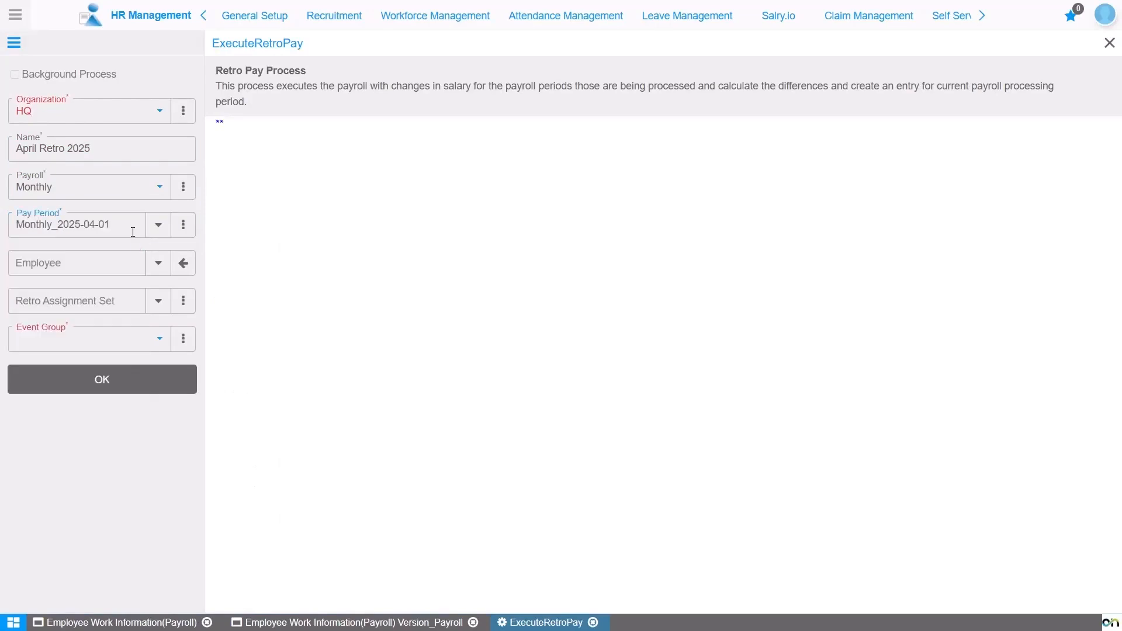
click(155, 263)
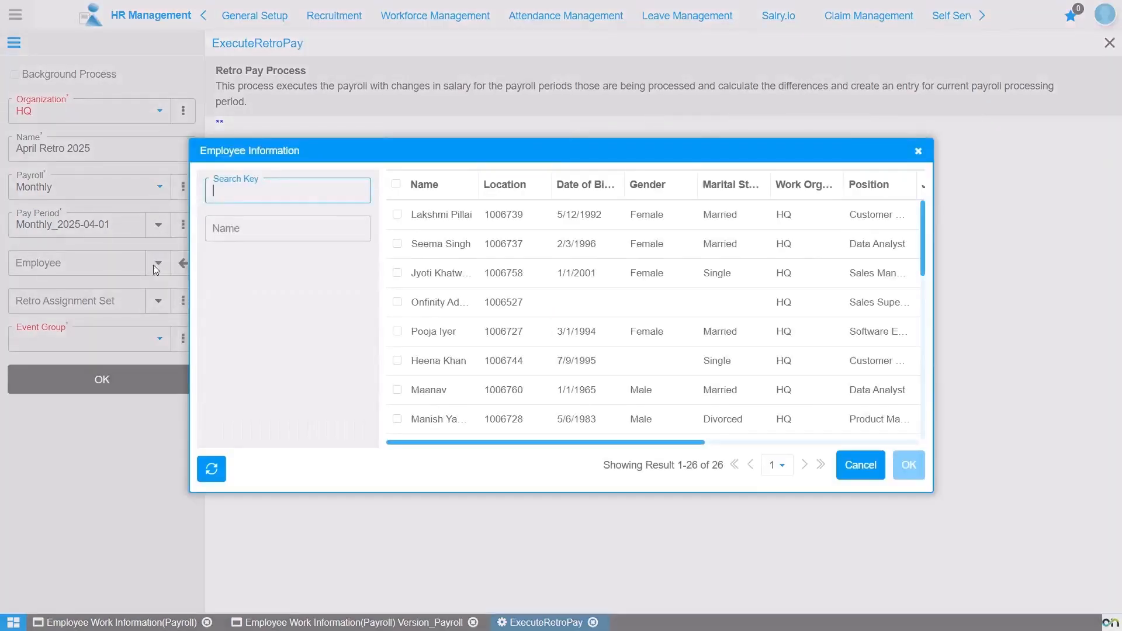
click(530, 224)
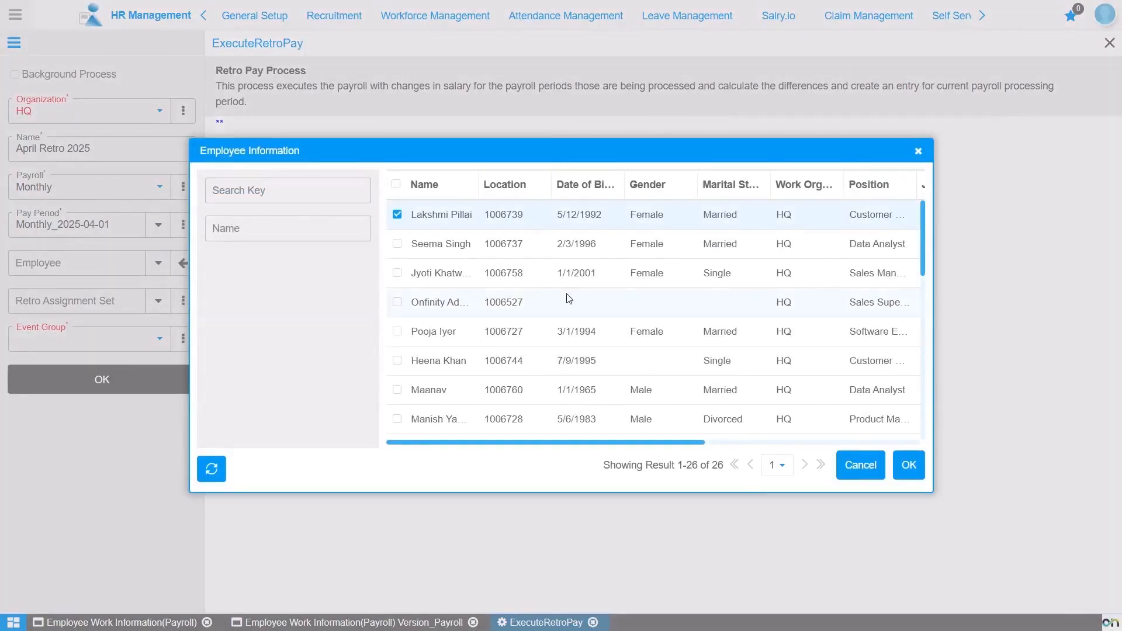
click(397, 215)
click(862, 467)
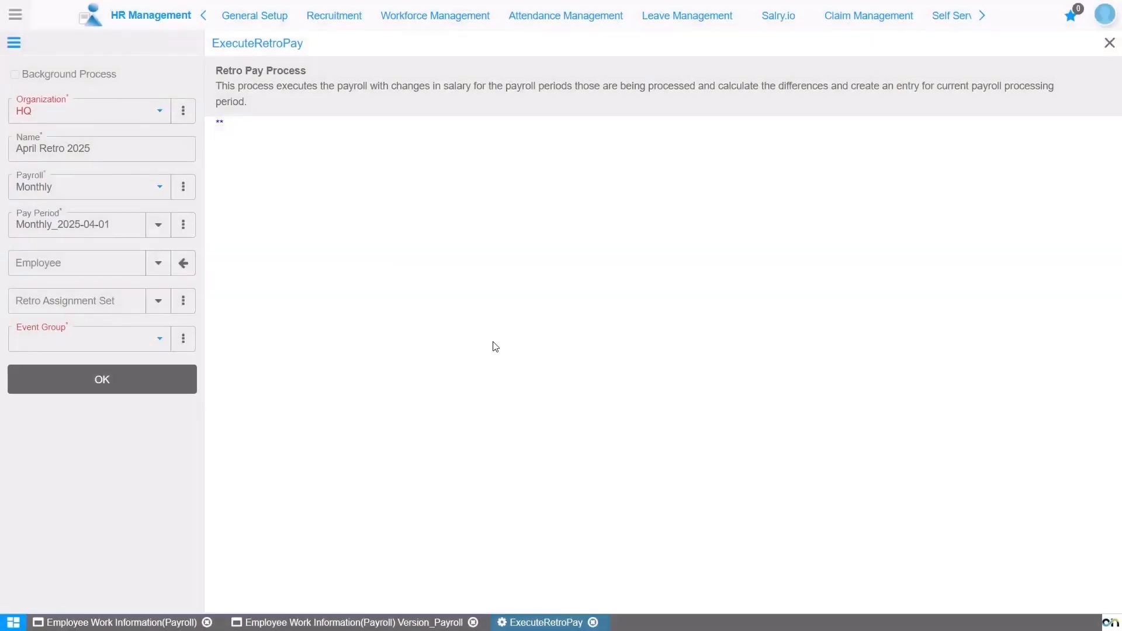
Step: Set the Retro Assignment Set of the retro pay run to April Retro Pay
click(158, 302)
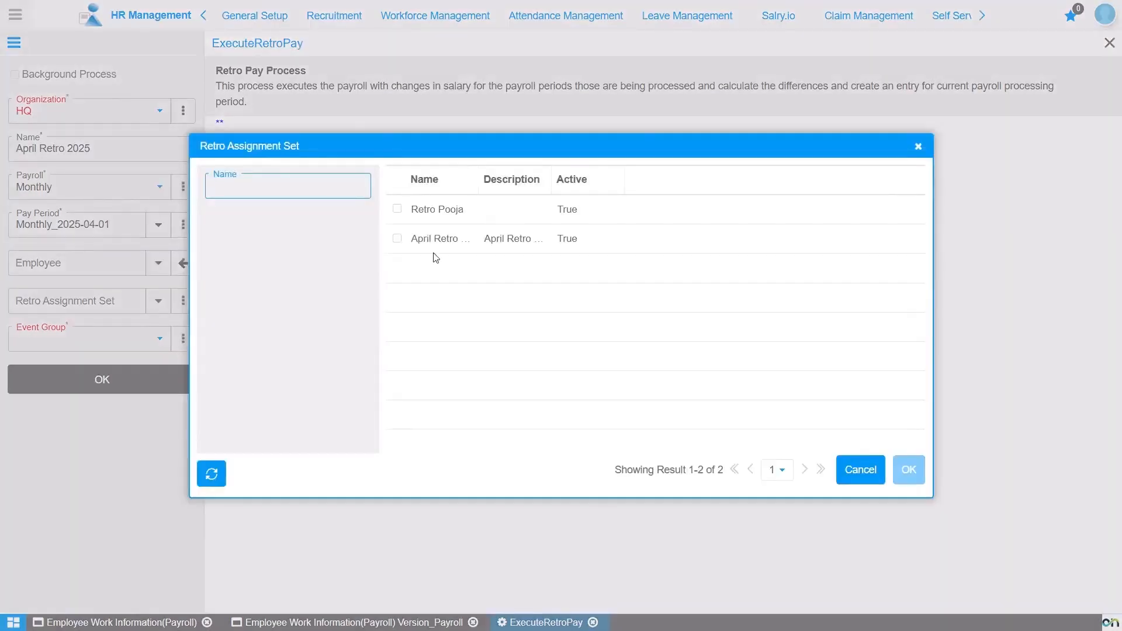
click(451, 240)
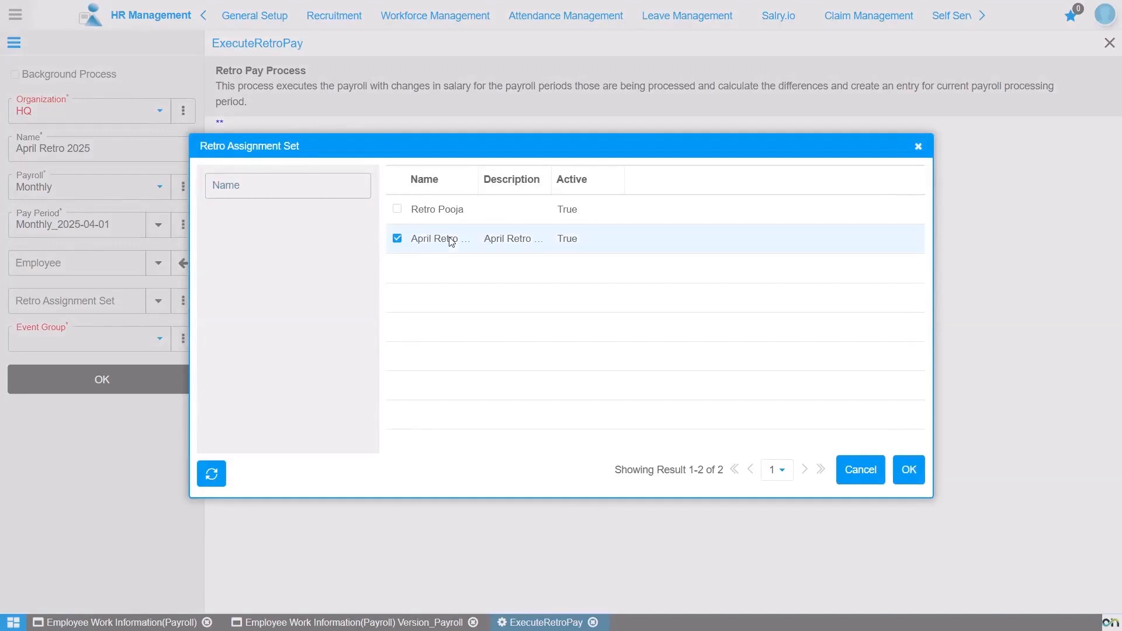
click(910, 475)
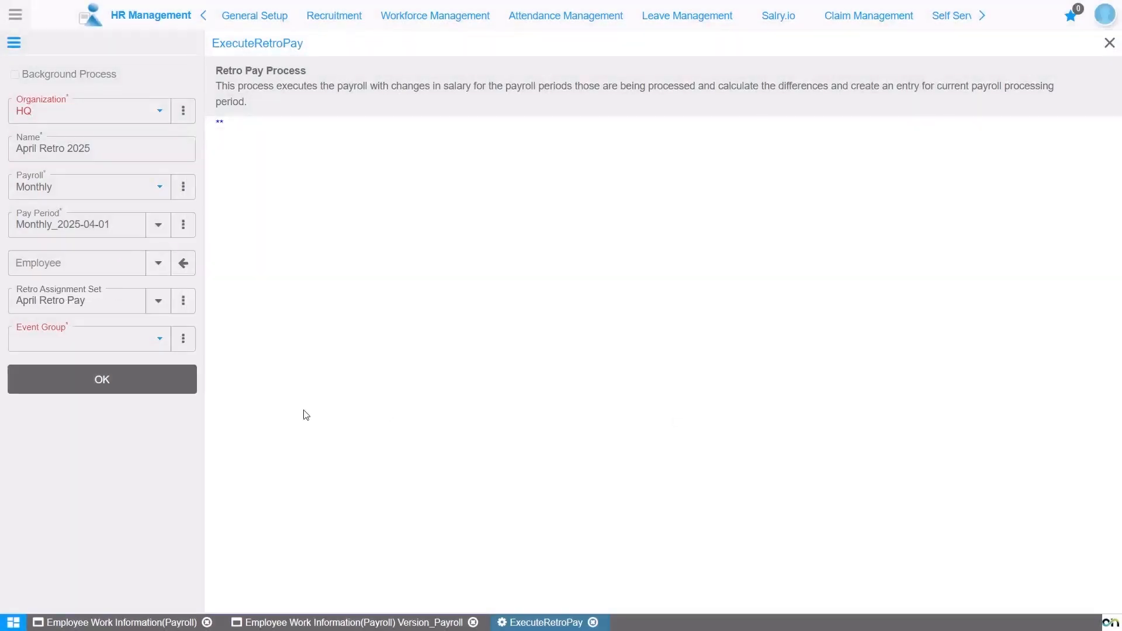
Step: Open the April Retro Pay record in Retro Assignment Set and review its assigned employees
click(779, 16)
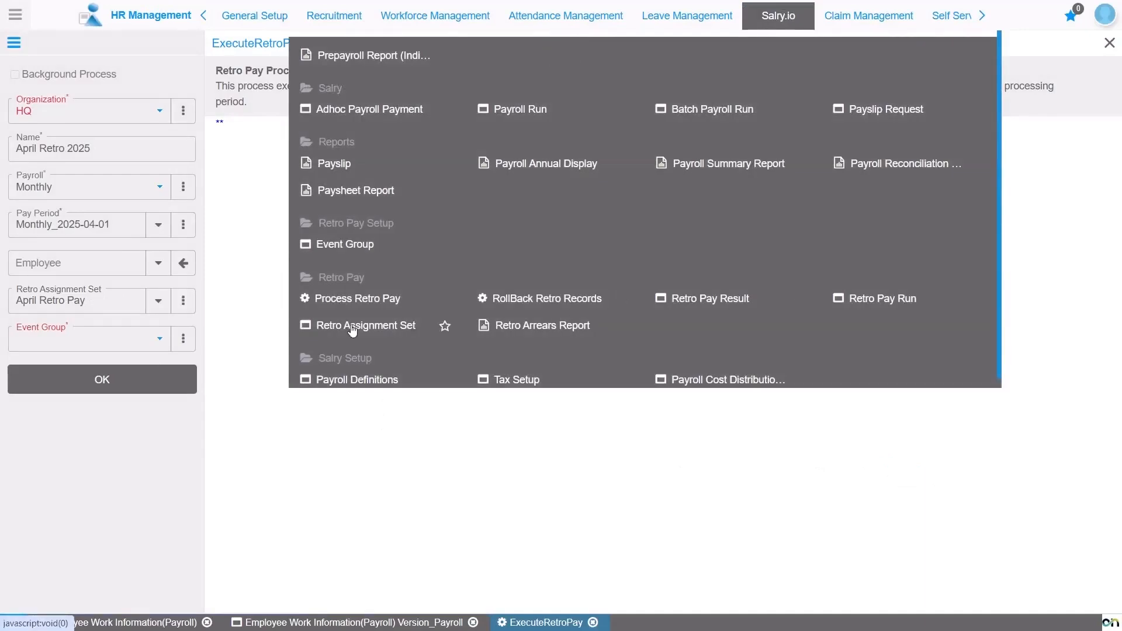
click(351, 325)
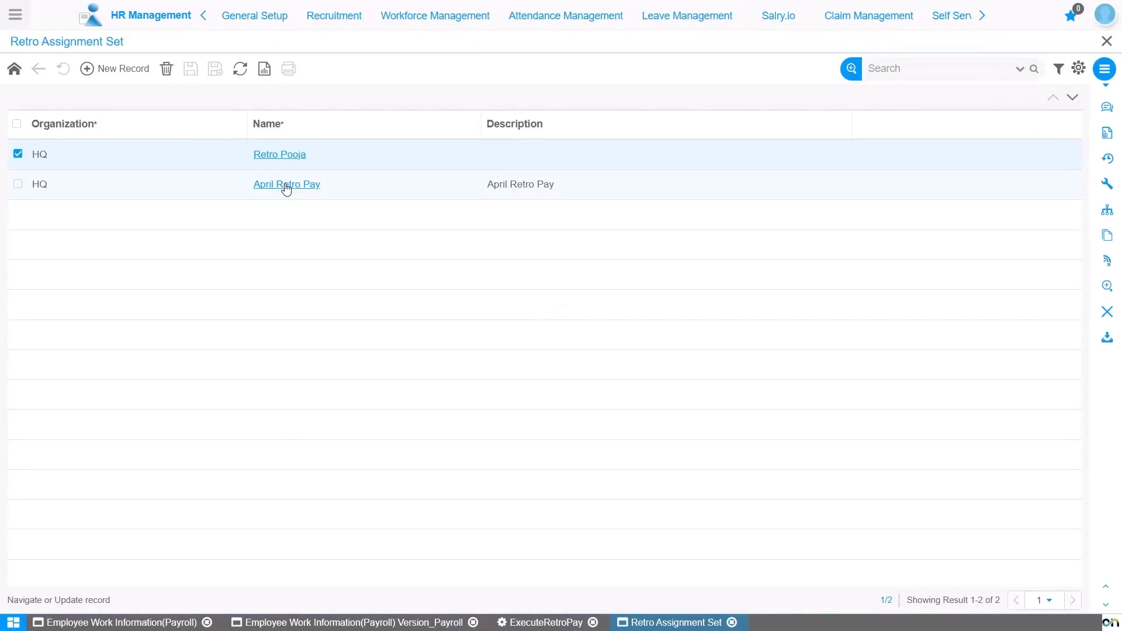
click(286, 186)
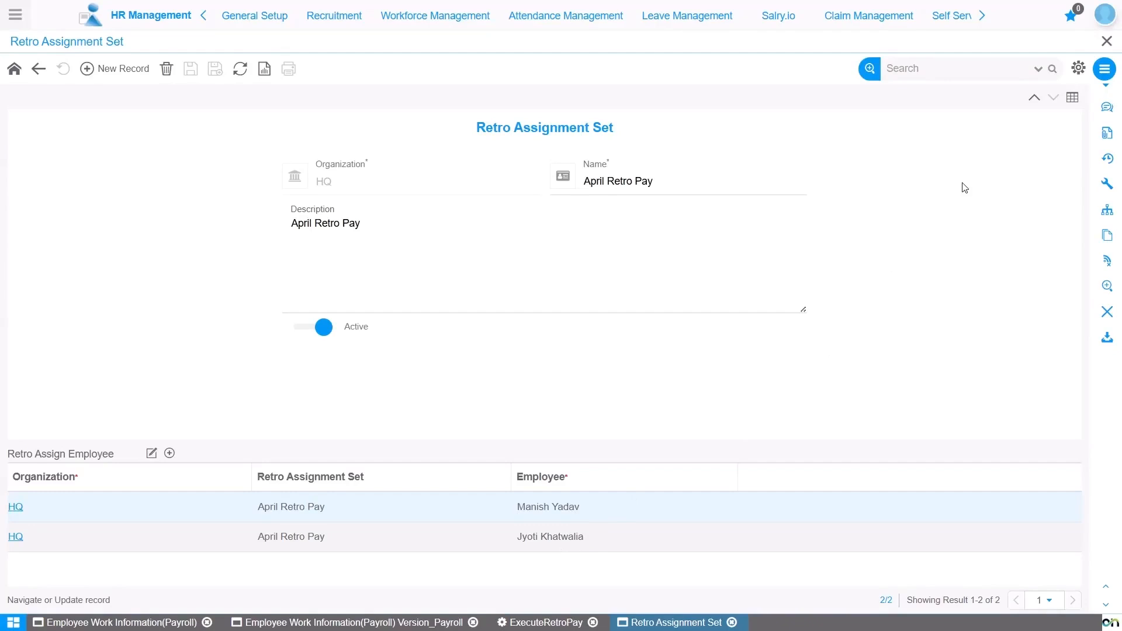
Step: Return to ExecuteRetroPay, choose Event Group as the event group and run the retro pay process
click(532, 623)
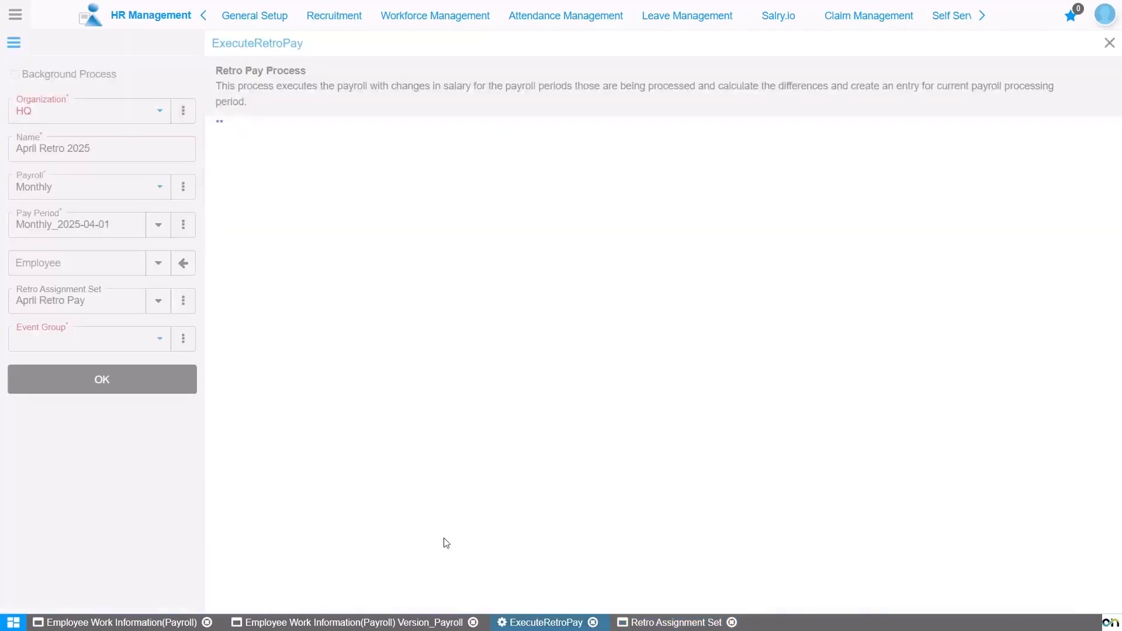
click(103, 345)
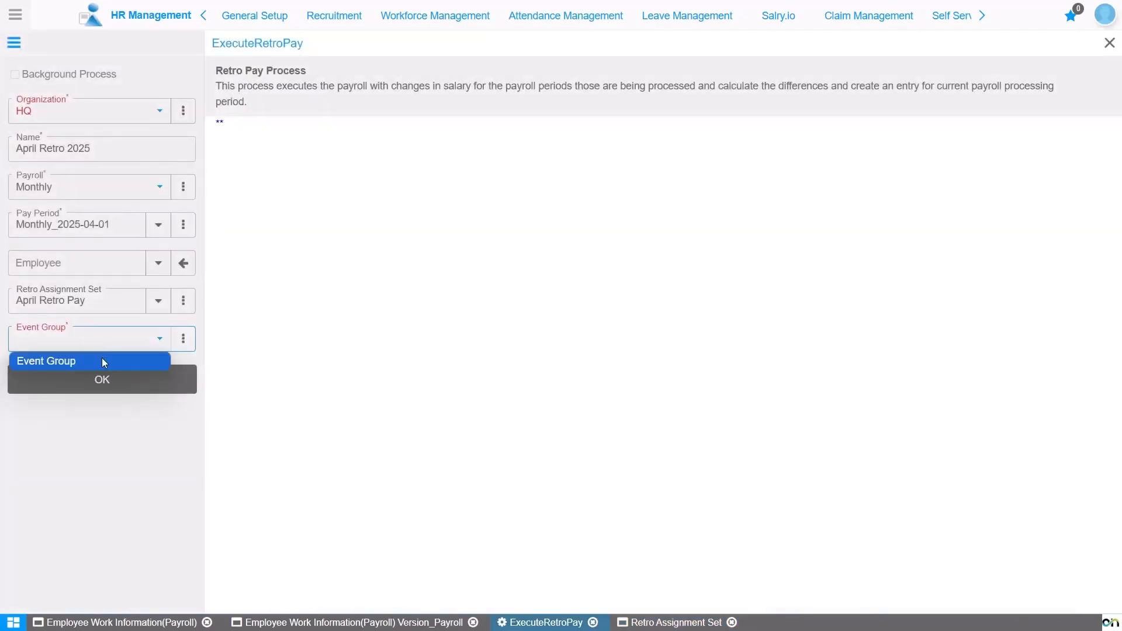
click(101, 359)
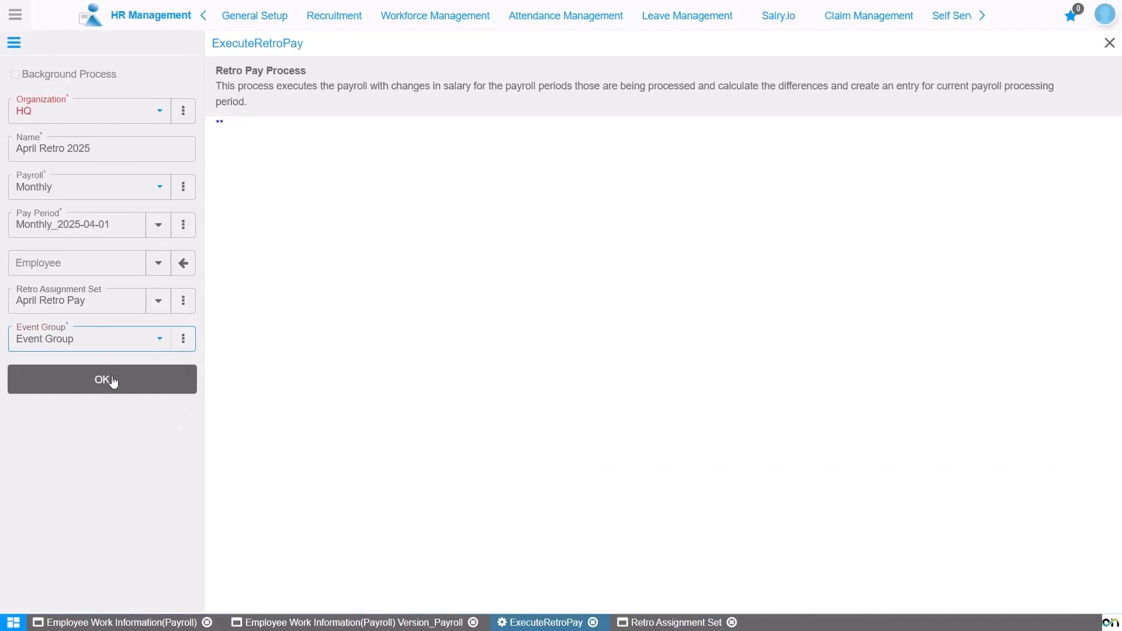
click(112, 380)
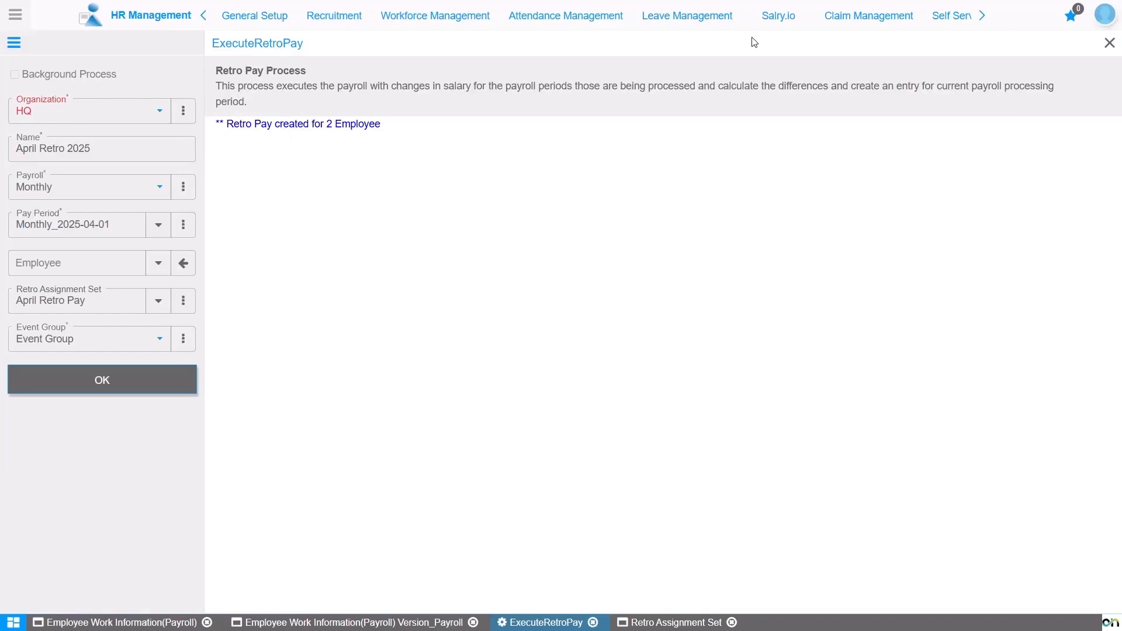
Step: Open the April Retro 2025 record in Retro Pay Results
click(774, 22)
click(714, 299)
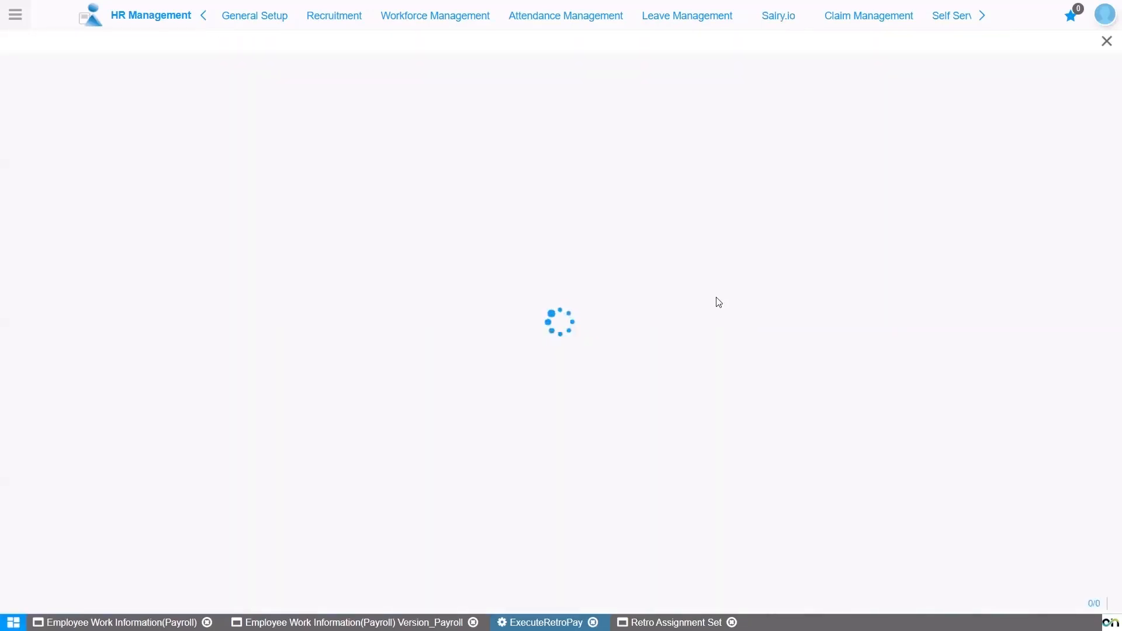
click(297, 154)
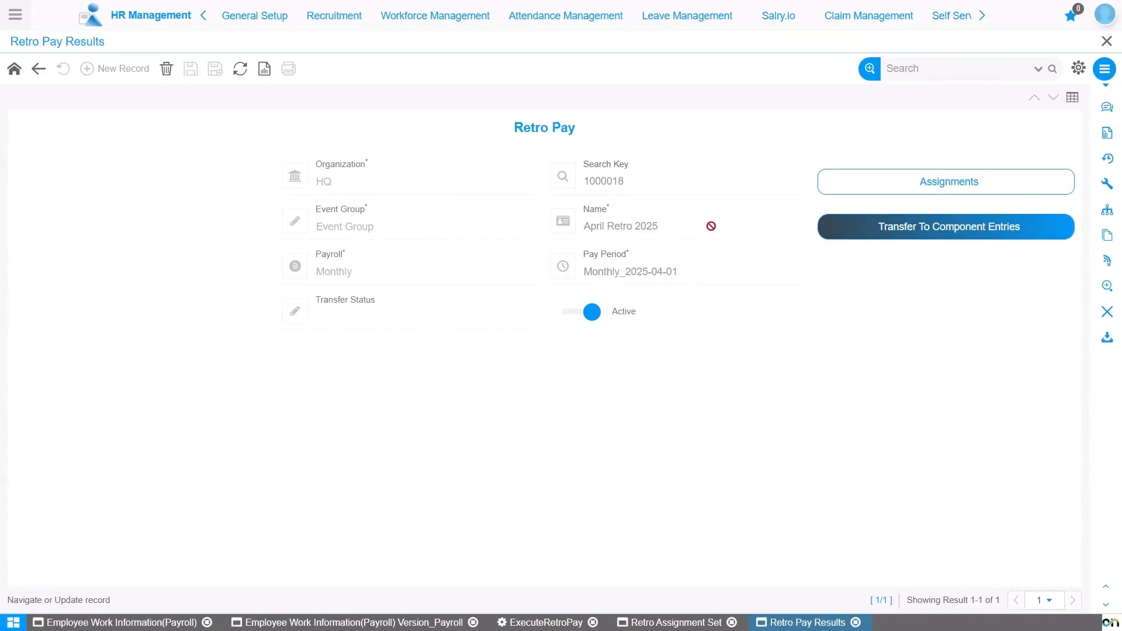
Step: Open the first employee listed in the retro pay assignments and review the amounts in their component entries
click(927, 186)
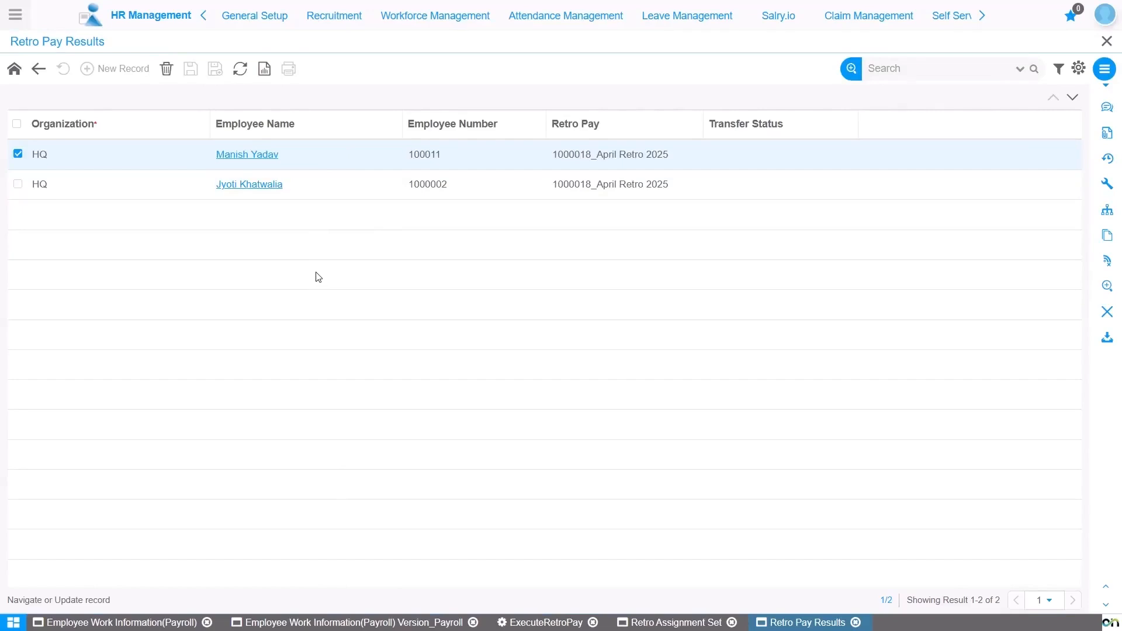
click(258, 155)
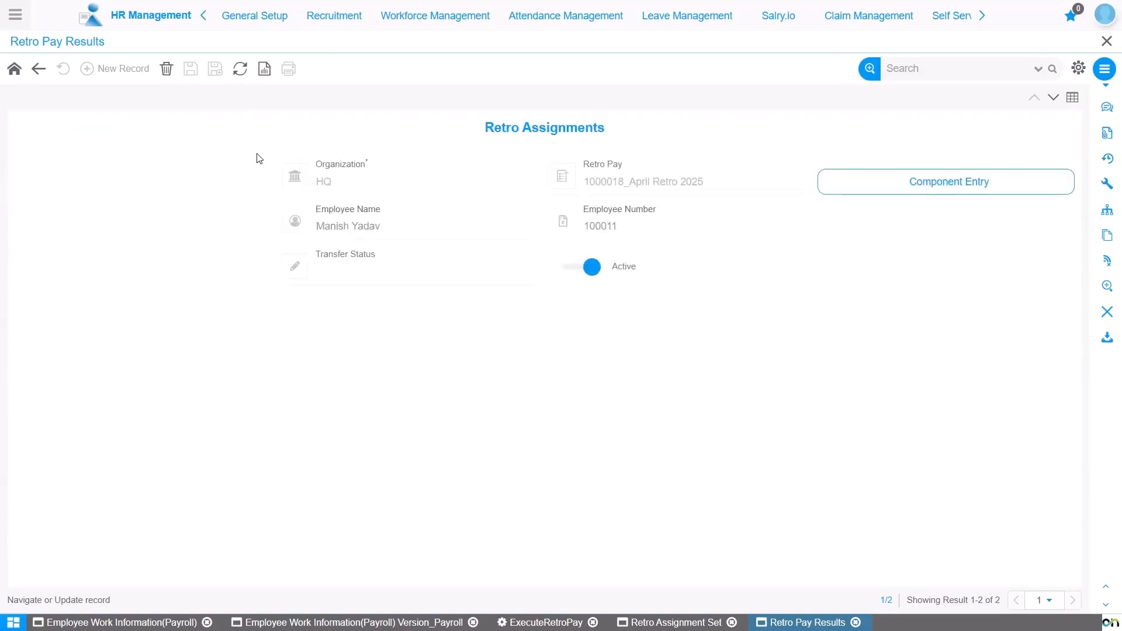
click(875, 192)
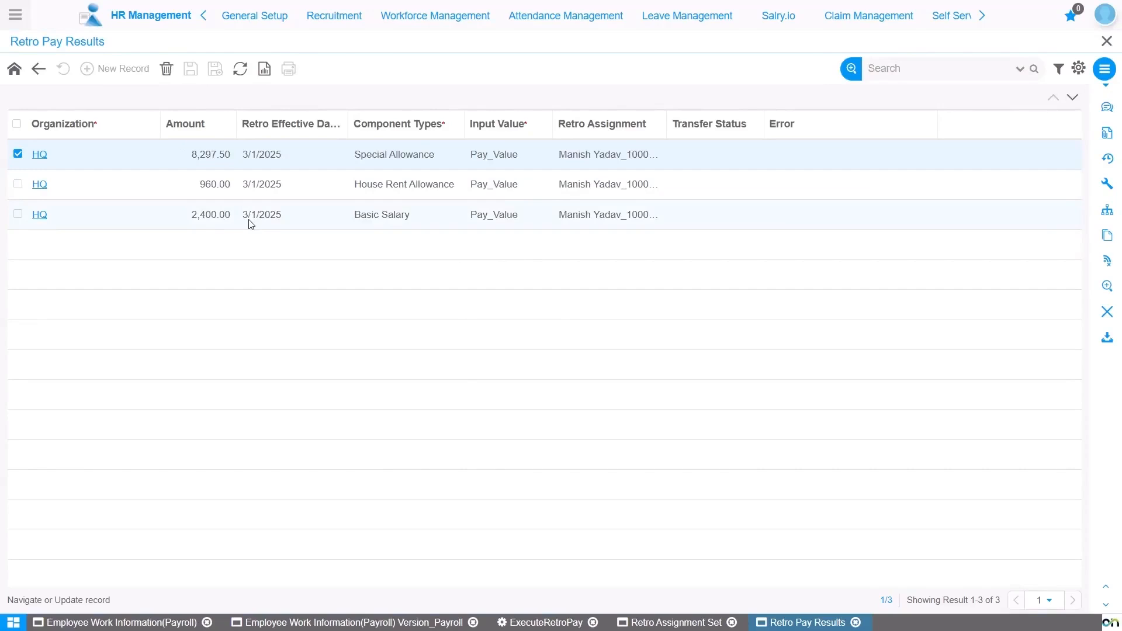
Step: Review the second assigned employee's retro component entries, then go back to the April Retro 2025 record
click(39, 69)
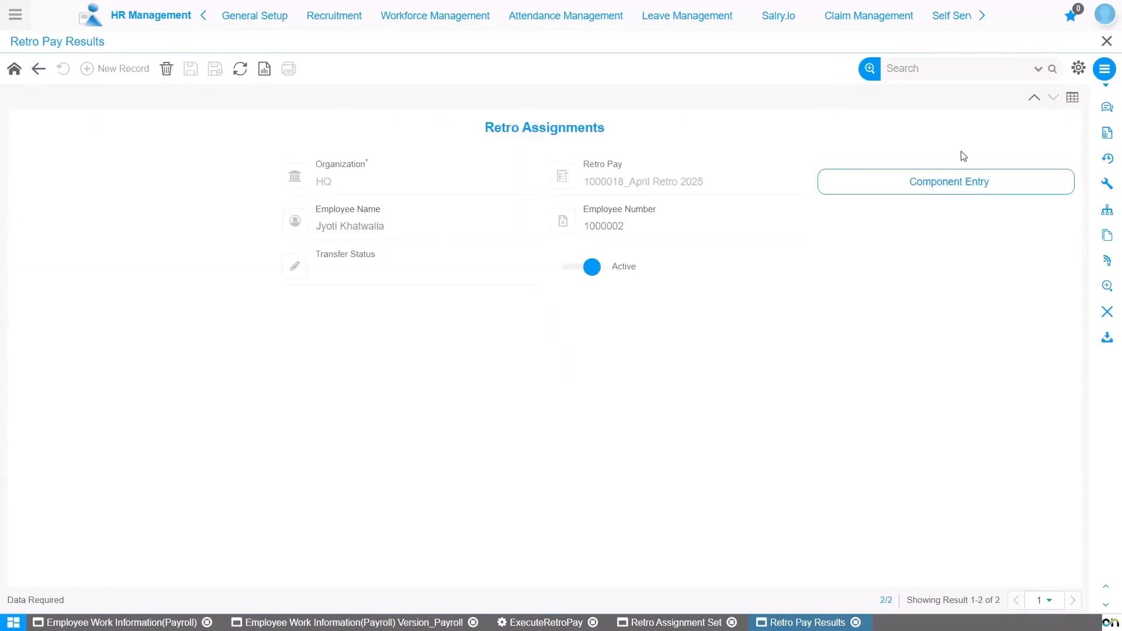
click(939, 183)
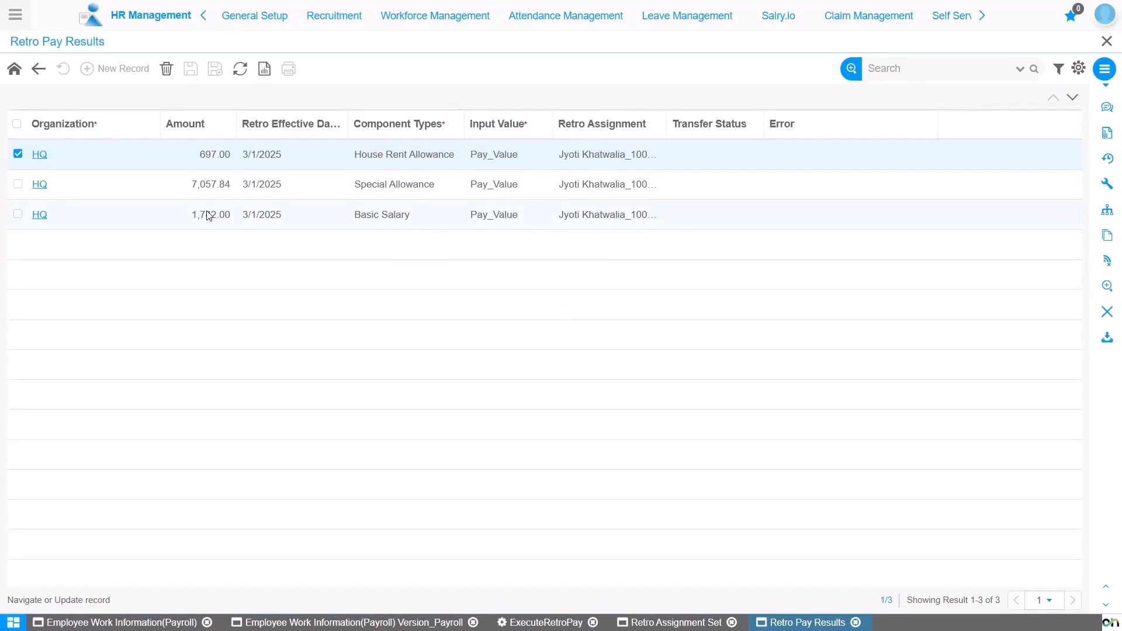
click(38, 75)
click(37, 75)
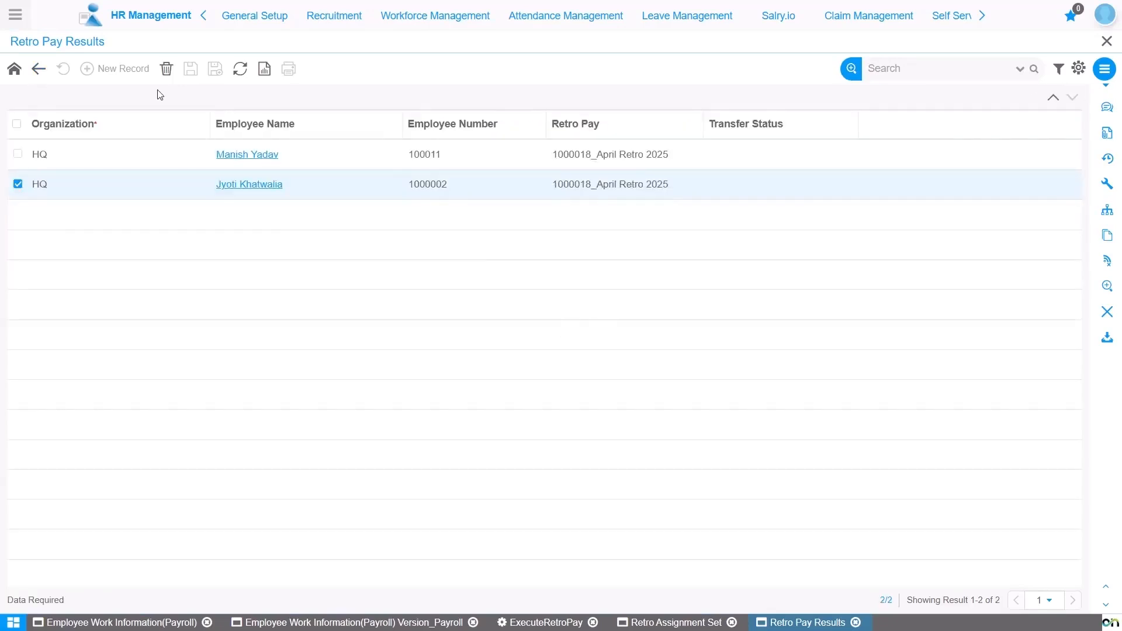
click(35, 73)
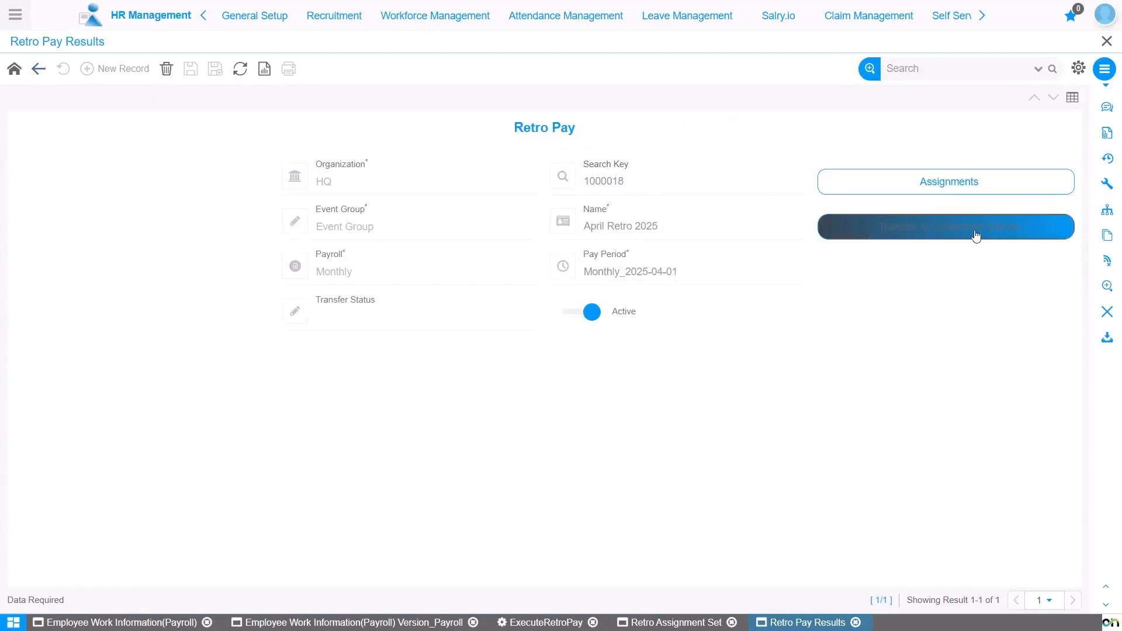
Step: Transfer the April Retro 2025 results to component entries and check the transfer status of the employee assignments
click(928, 234)
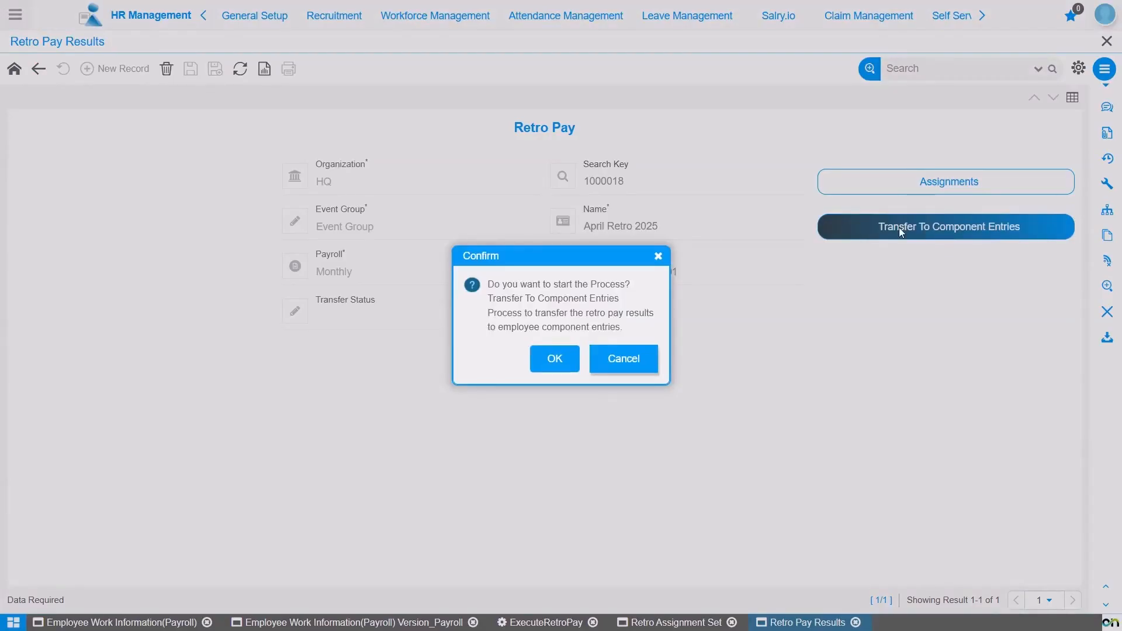
click(560, 358)
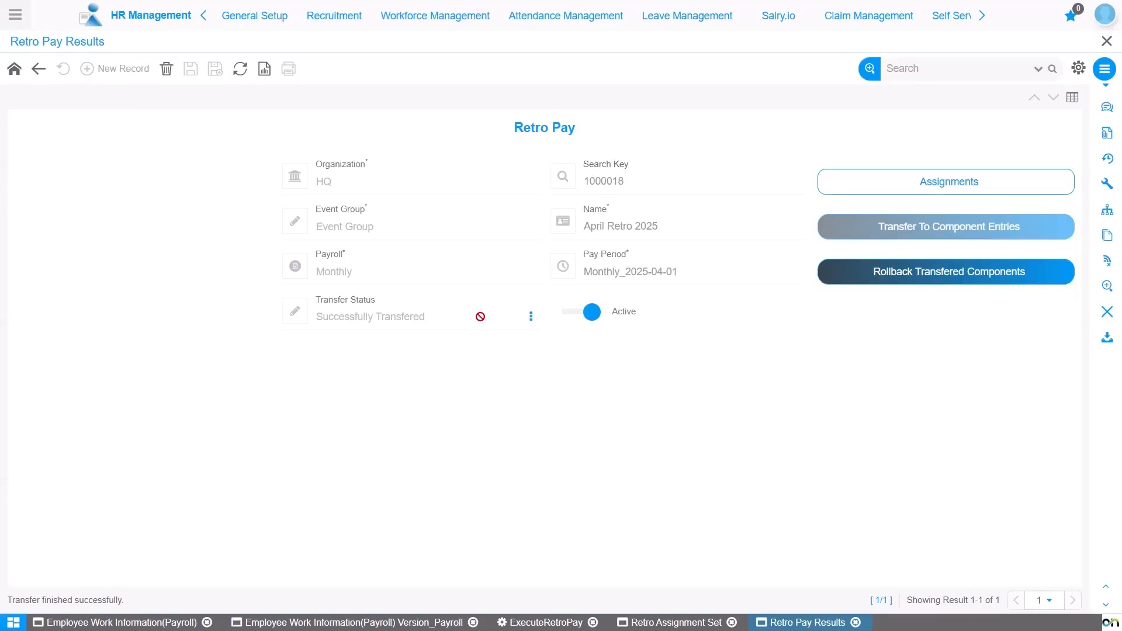
click(924, 188)
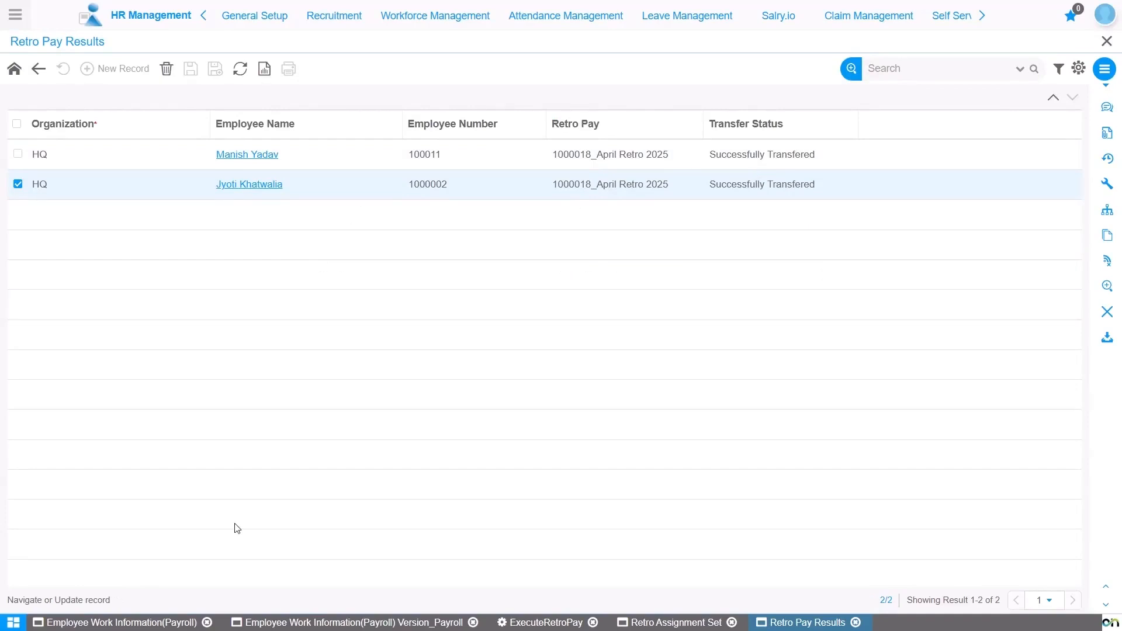
Step: Refresh the employee's payroll components and review the Basic Salary, House Rent Allowance and Special Allowance Arrears entries
click(132, 623)
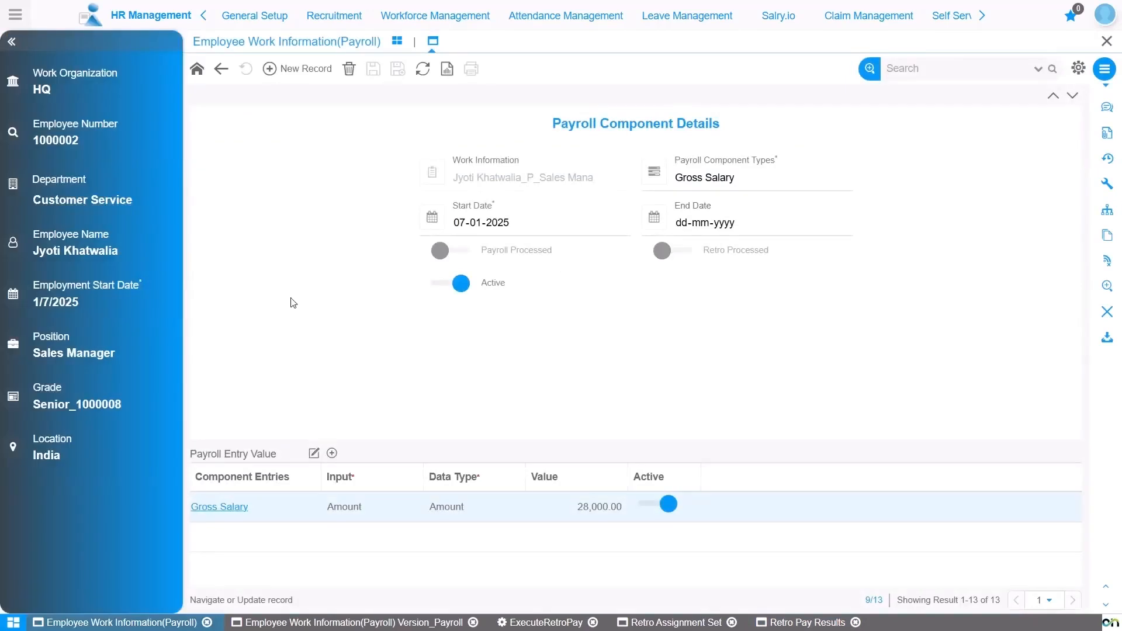
click(221, 69)
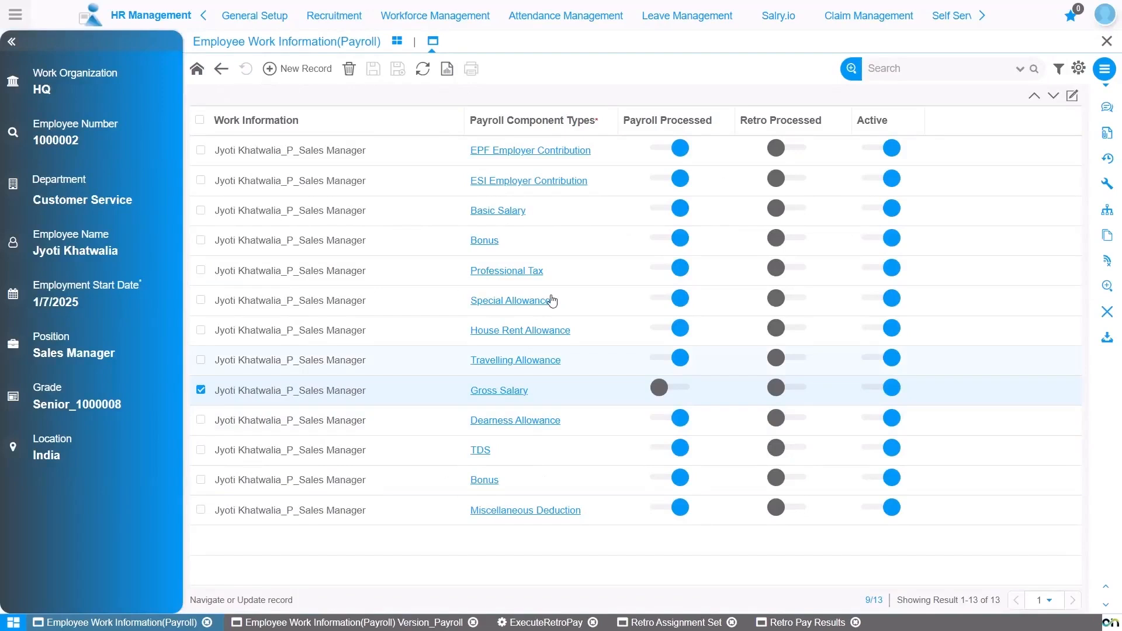
click(424, 70)
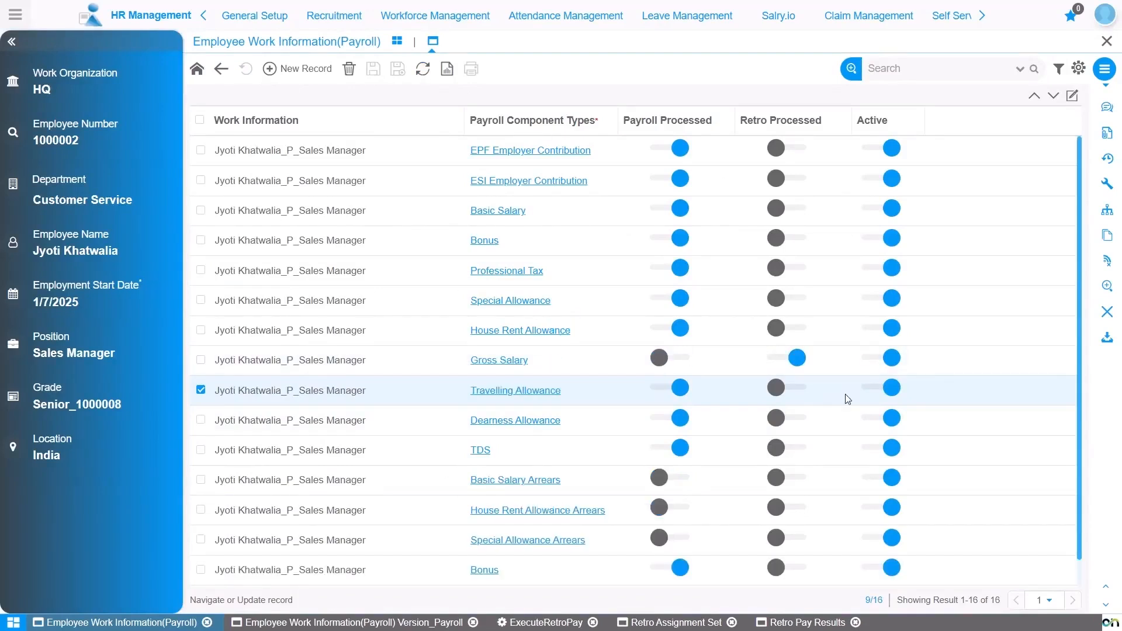
drag(1082, 513, 1078, 573)
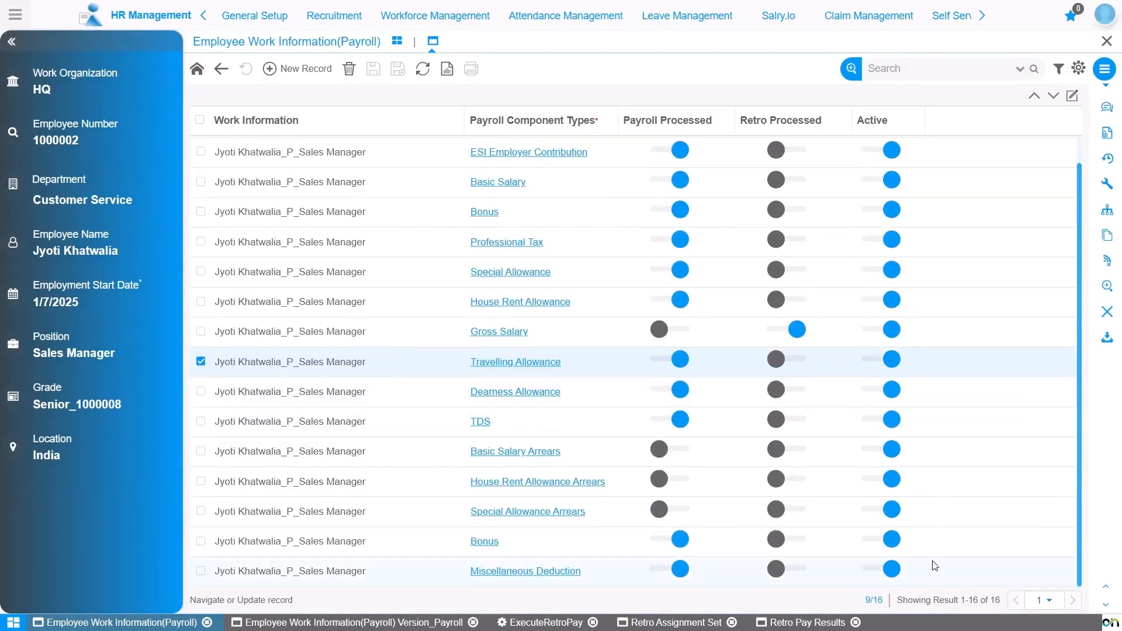
click(496, 452)
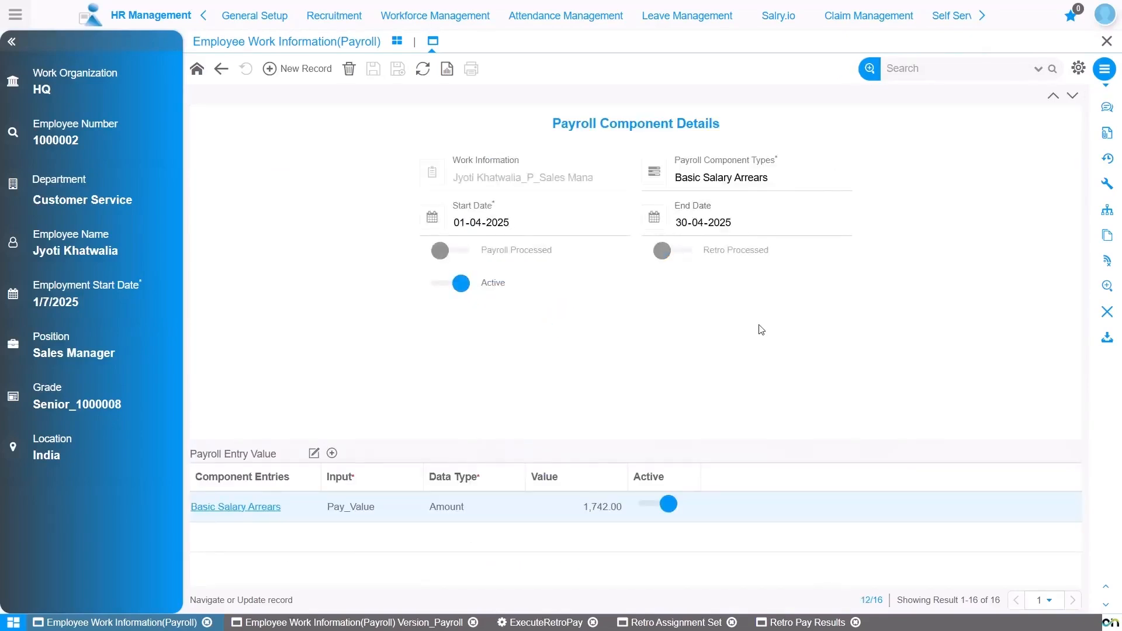
click(1075, 98)
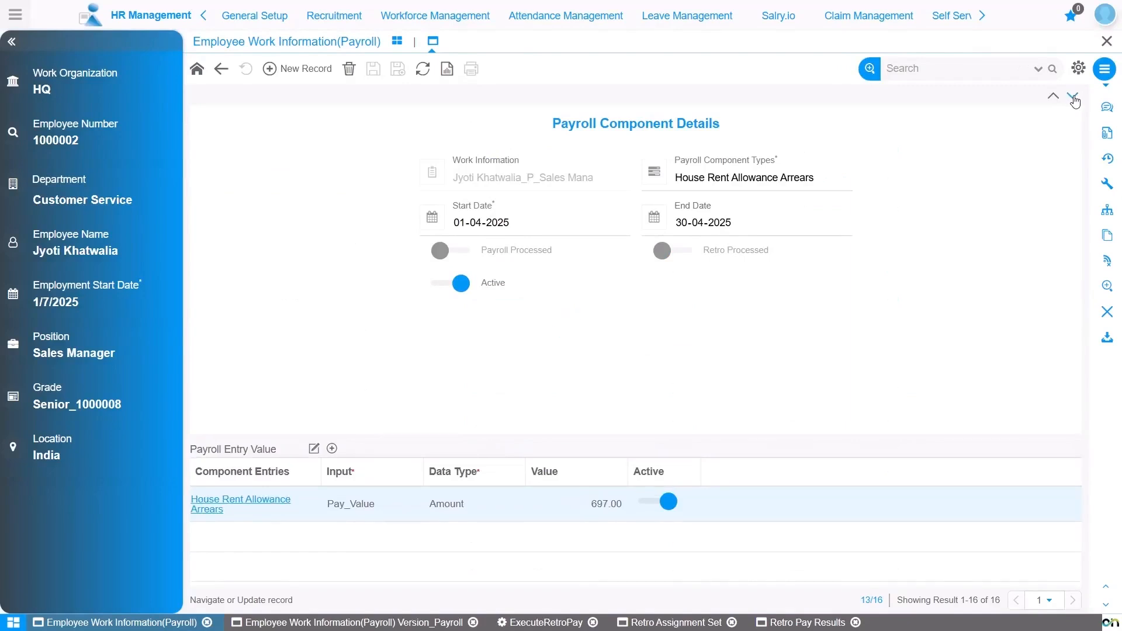
click(1074, 99)
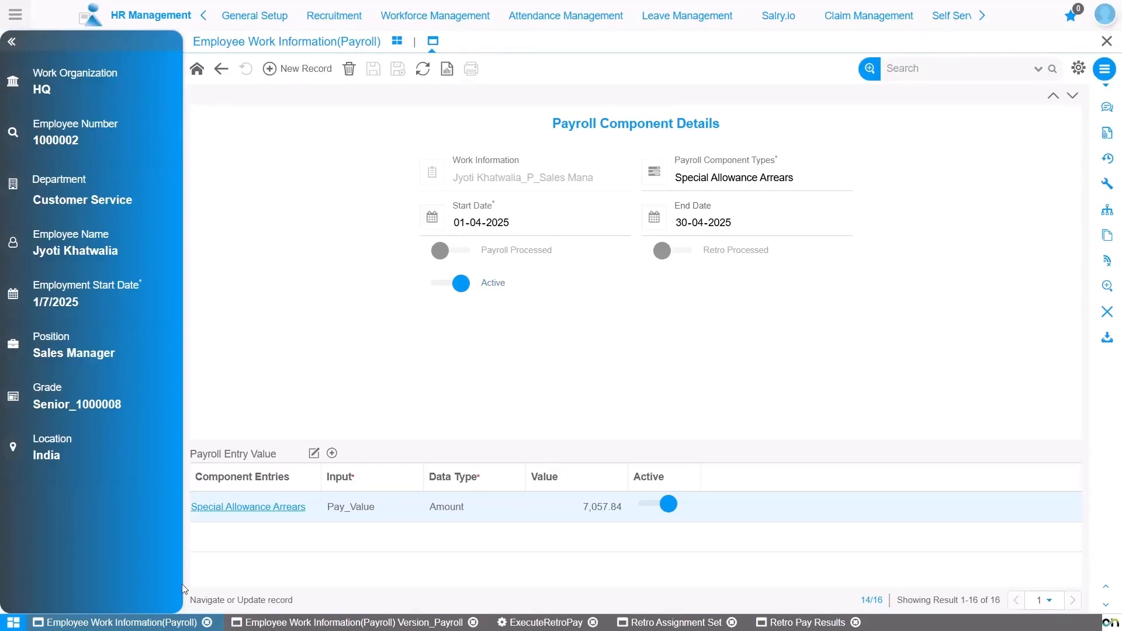
Step: Roll back the transferred components of the April Retro 2025 record in Retro Pay Results
click(789, 623)
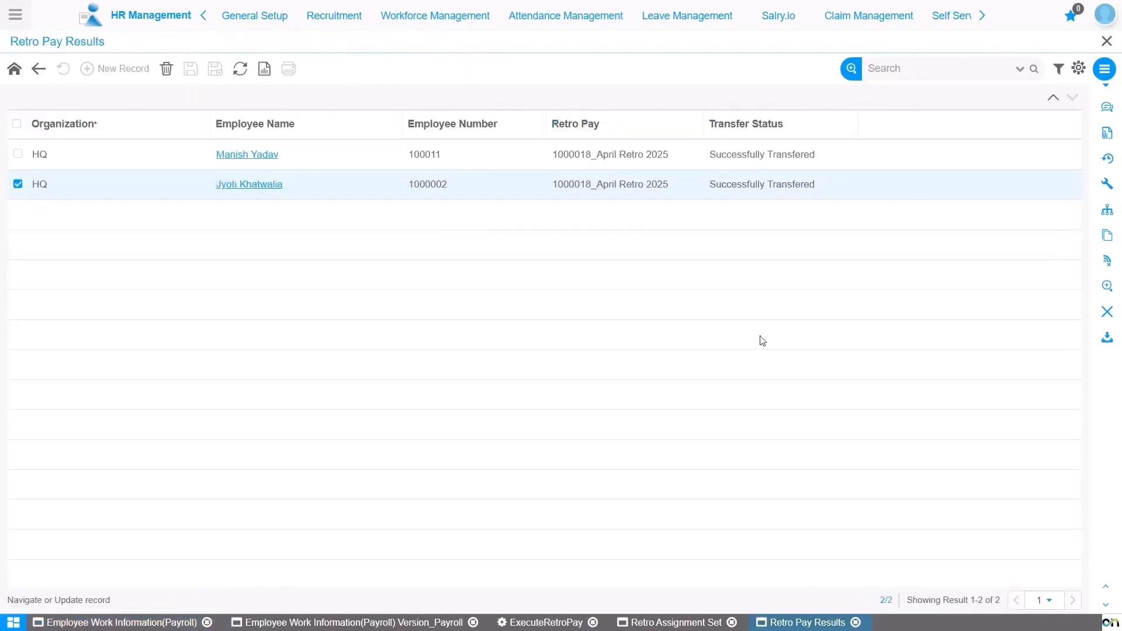
click(37, 71)
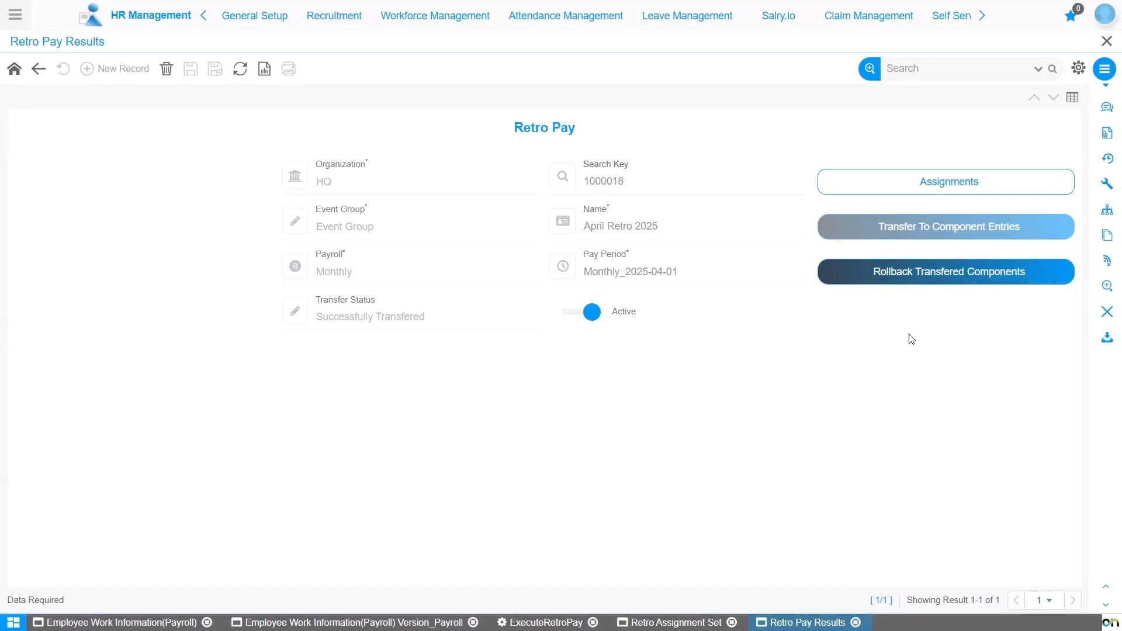
click(923, 277)
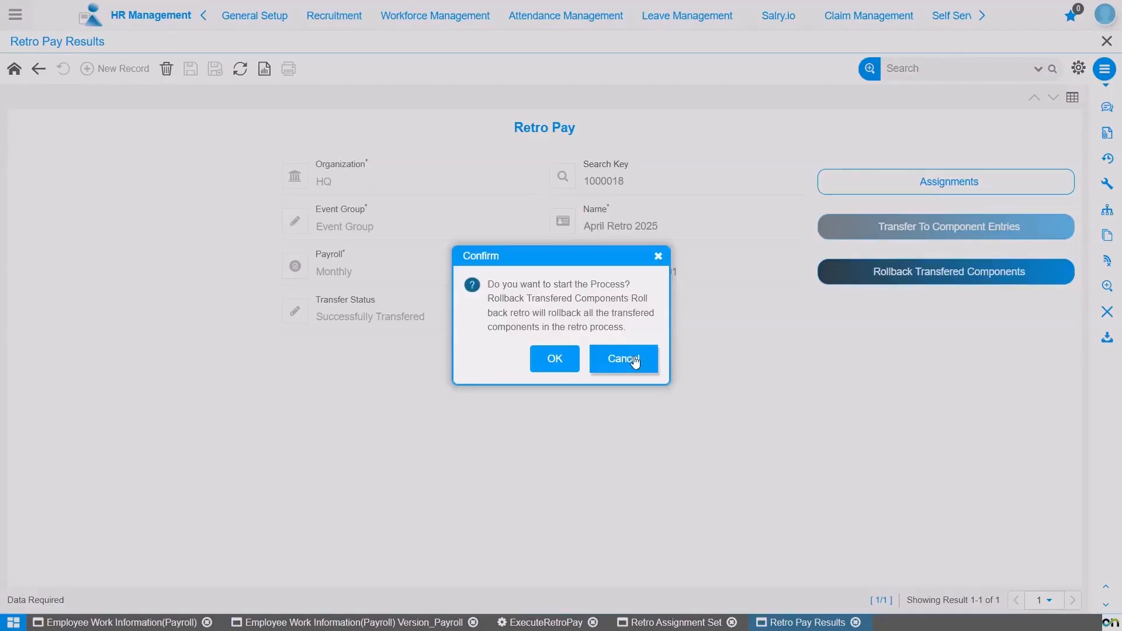
click(558, 365)
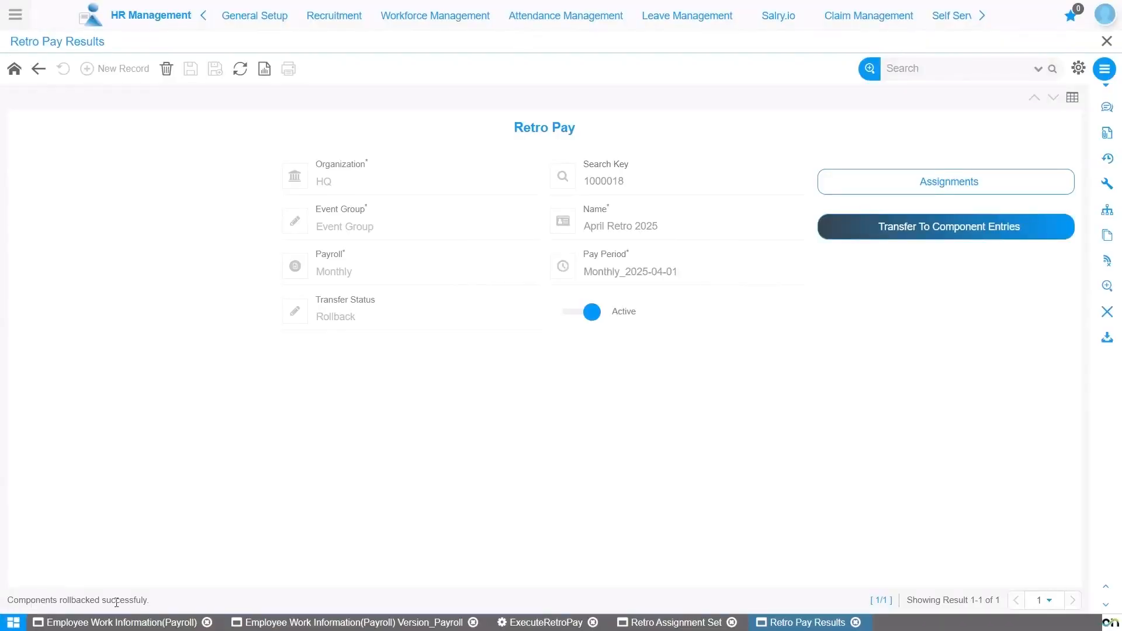
Step: Refresh the employee's payroll component list and check the arrears and Gross Salary entries after the rollback
click(132, 622)
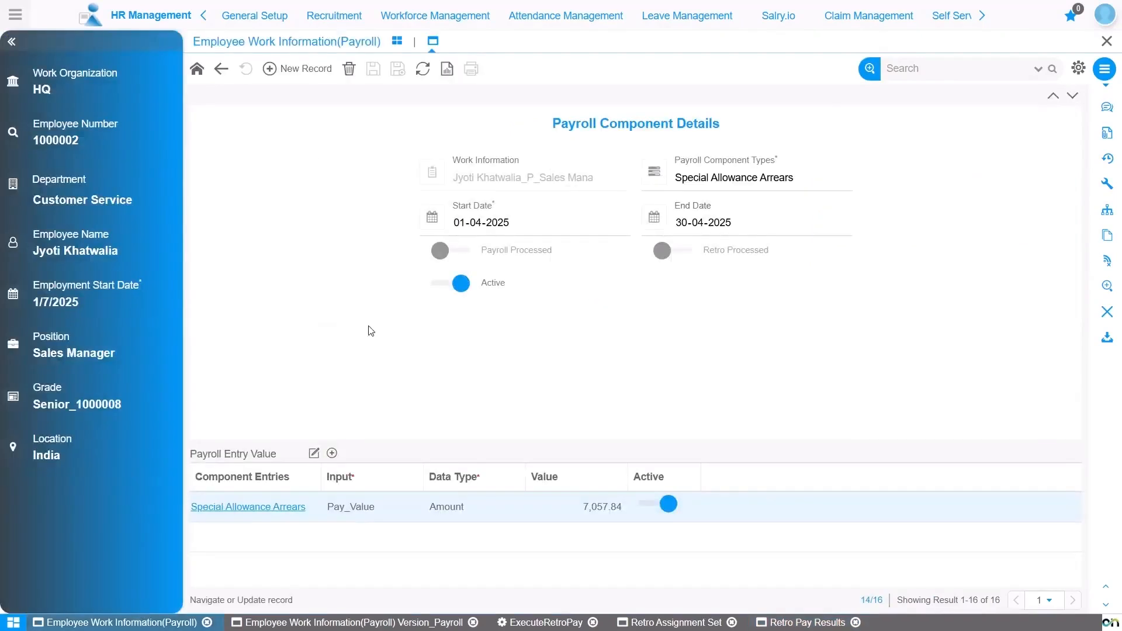
click(223, 68)
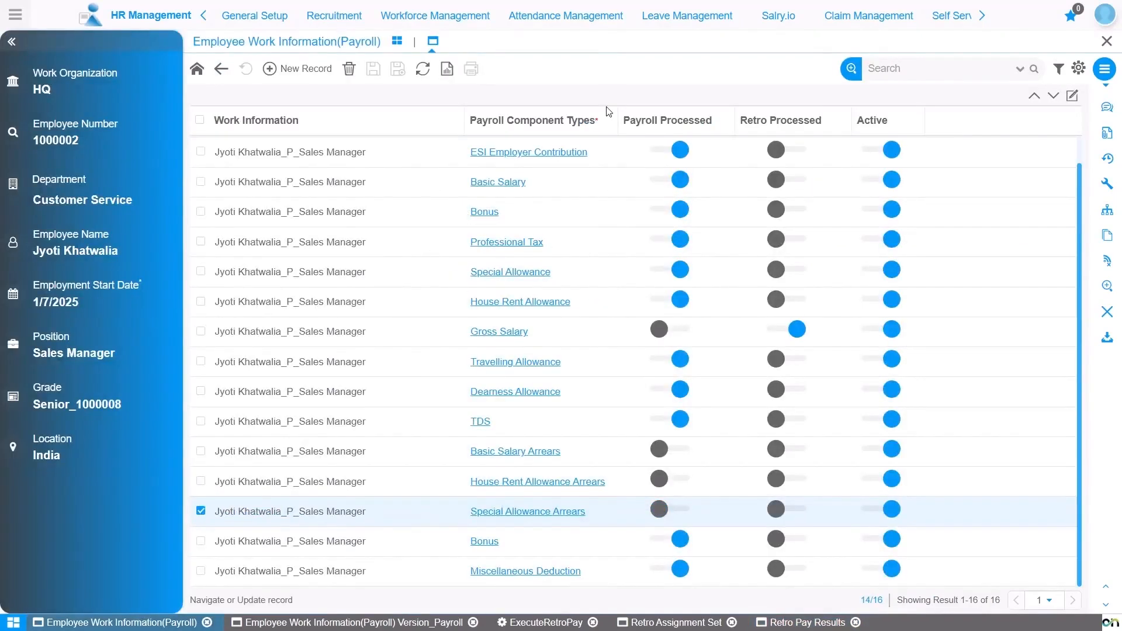
click(423, 70)
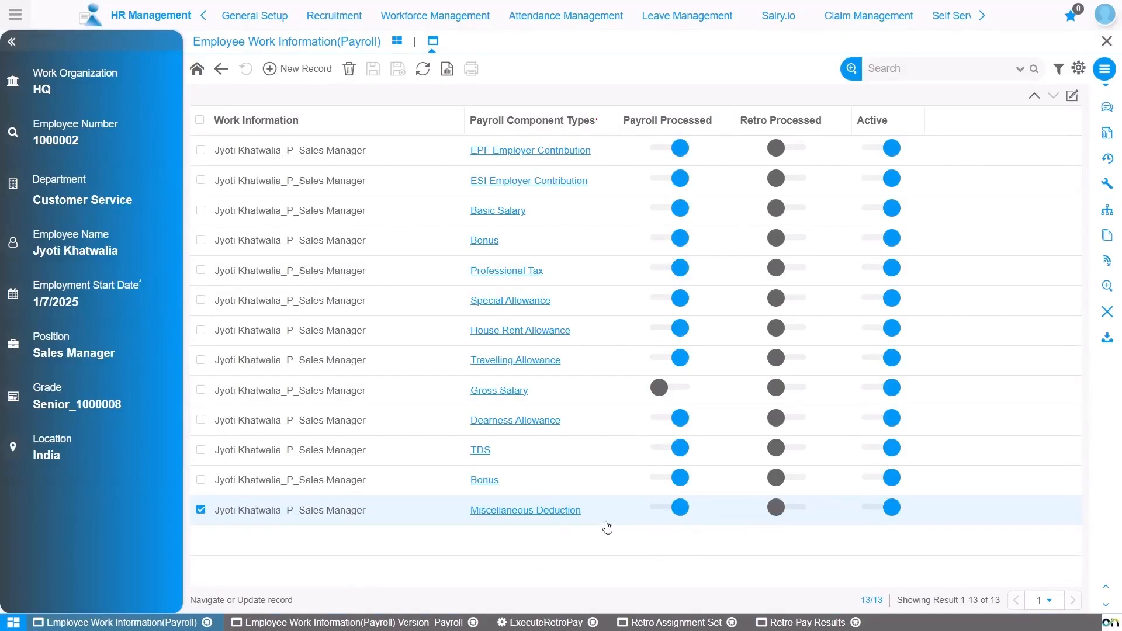
Step: Transfer the April Retro 2025 results to component entries again and return to the list of retro pay results
click(672, 623)
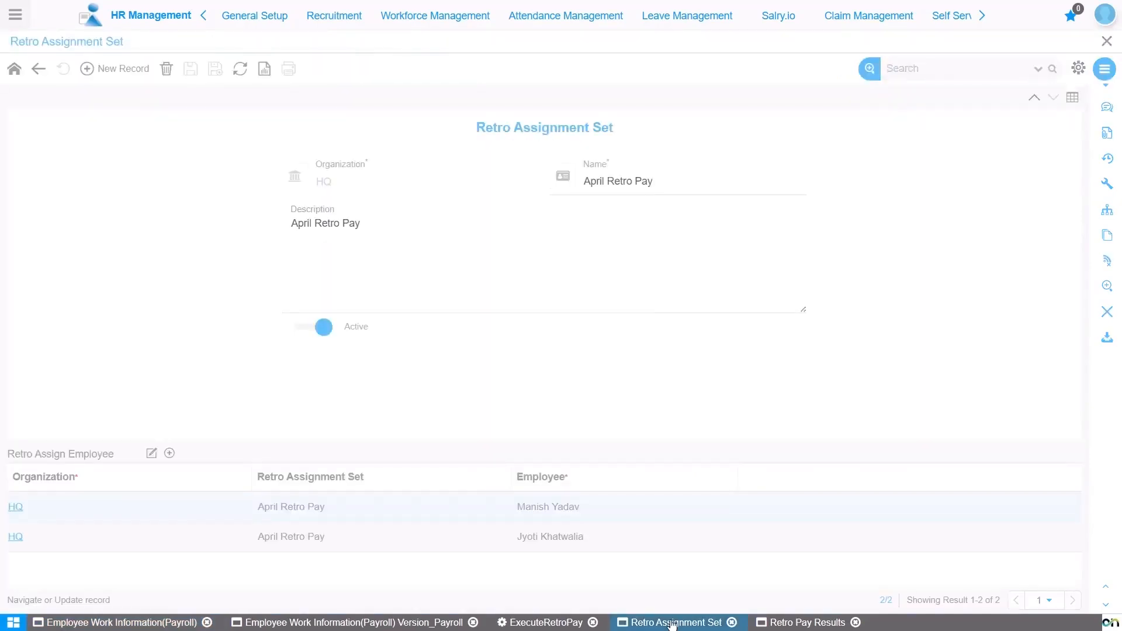
click(39, 73)
click(806, 623)
click(917, 230)
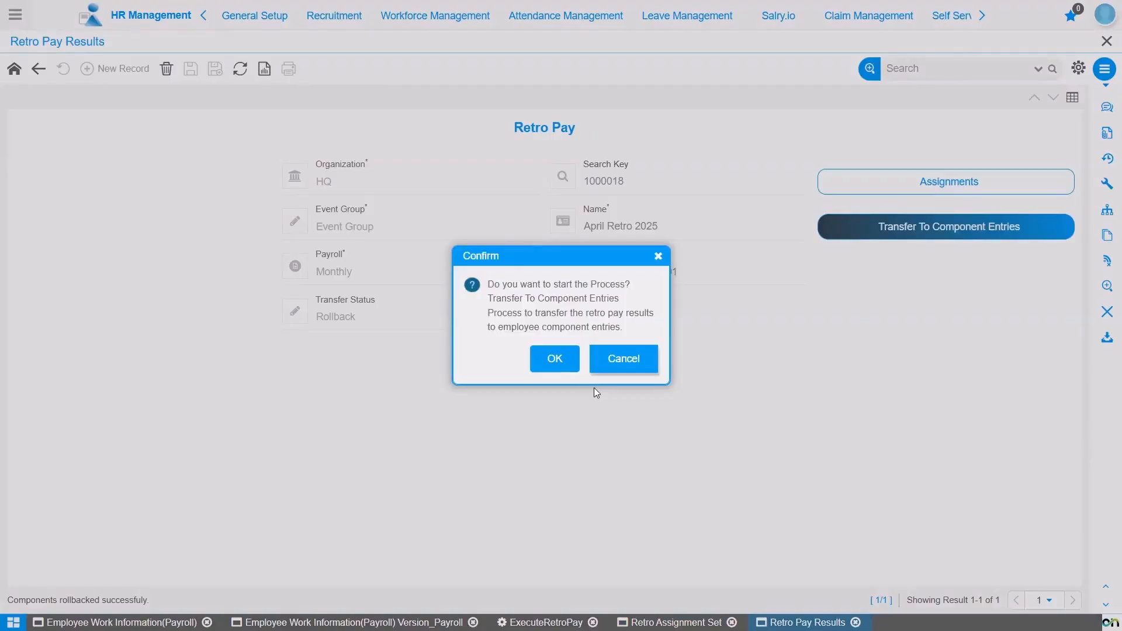
click(552, 357)
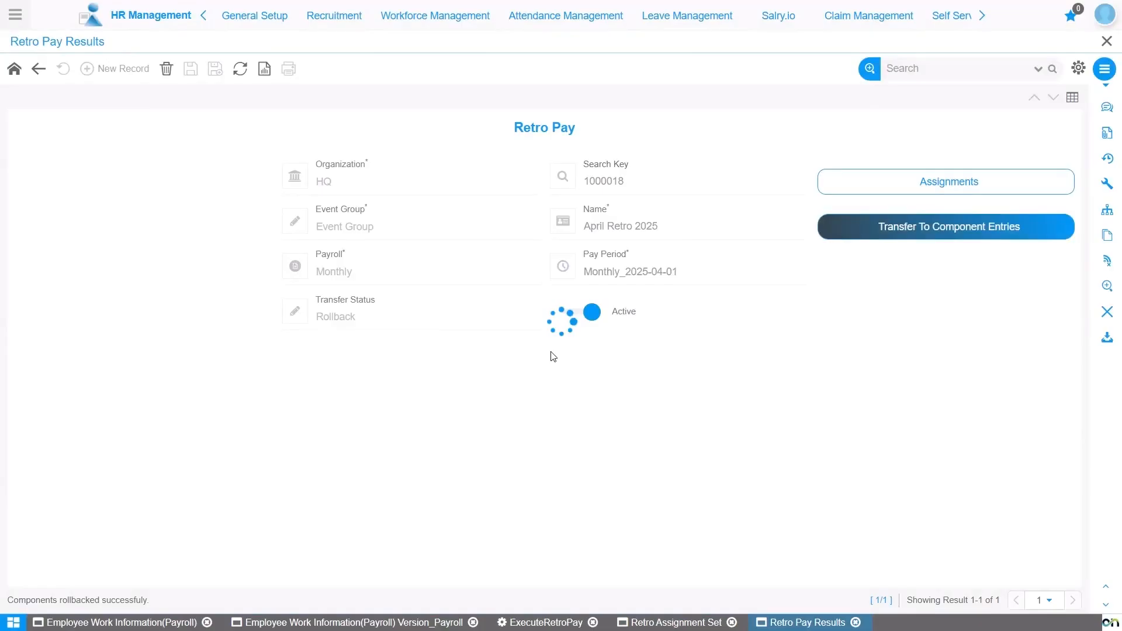
click(948, 68)
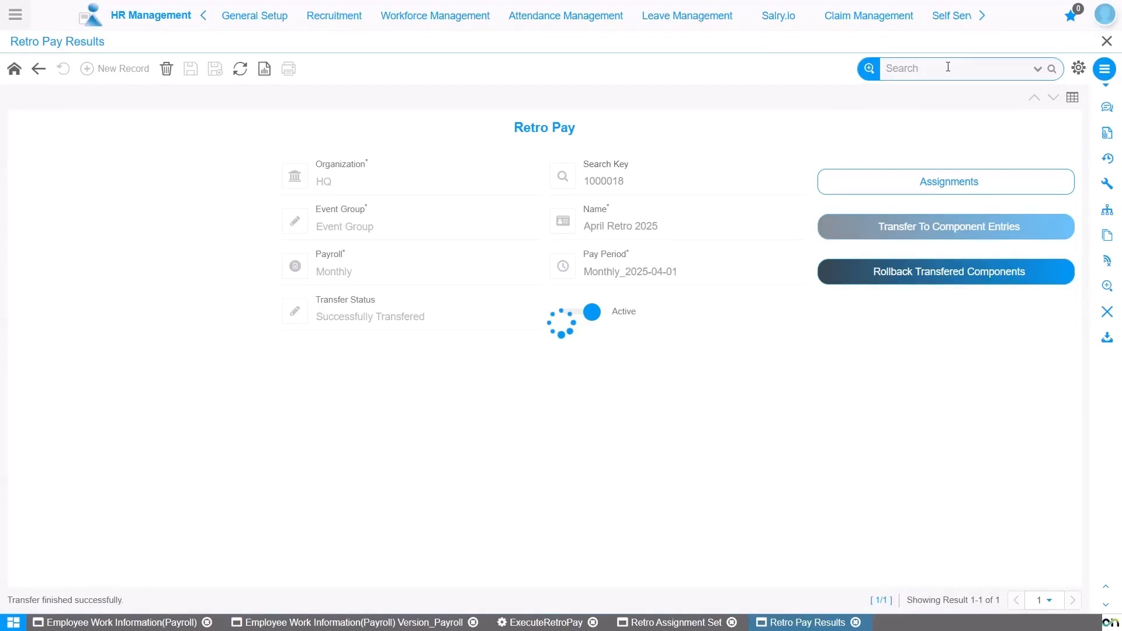
click(1072, 98)
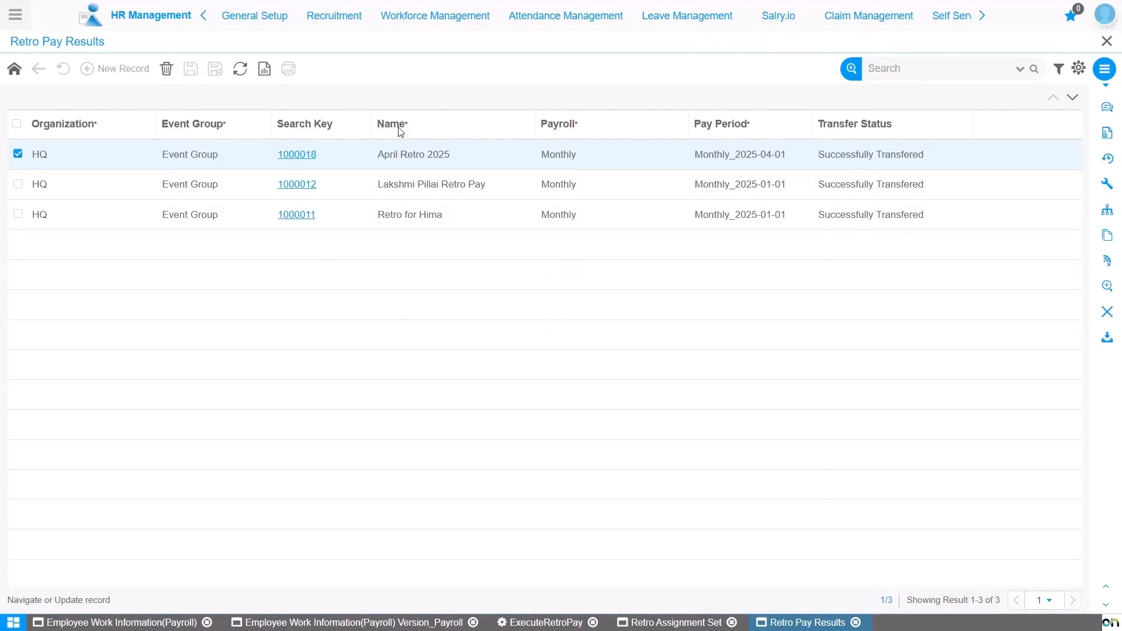
Step: Run RollBack Retro Records for organization HQ with April Retro 2025 as the retro pay
click(778, 15)
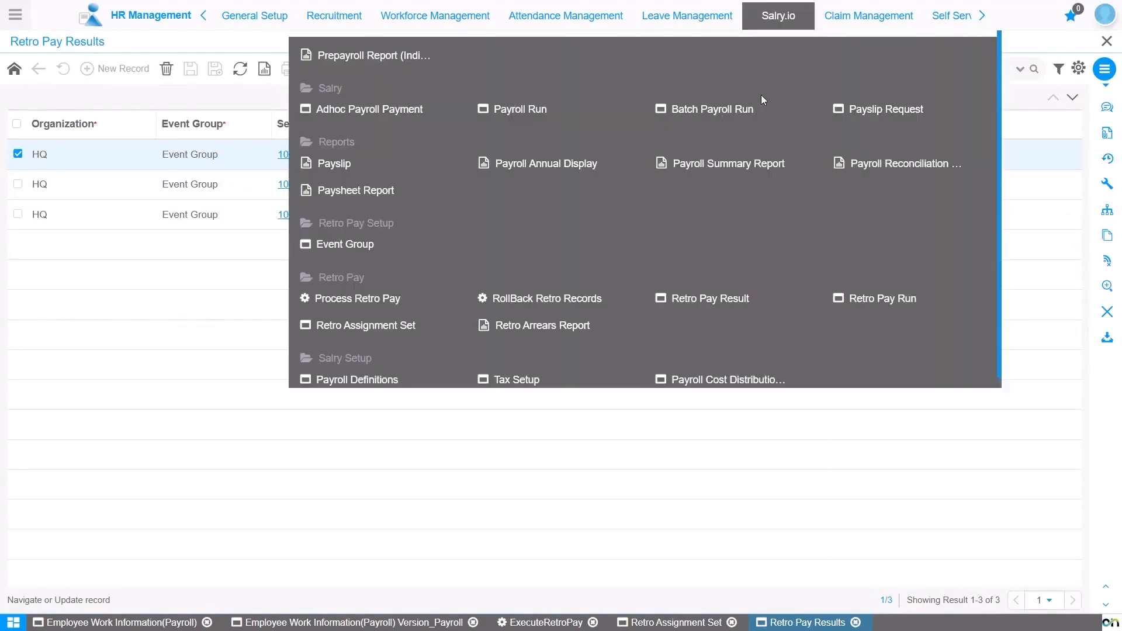
click(562, 300)
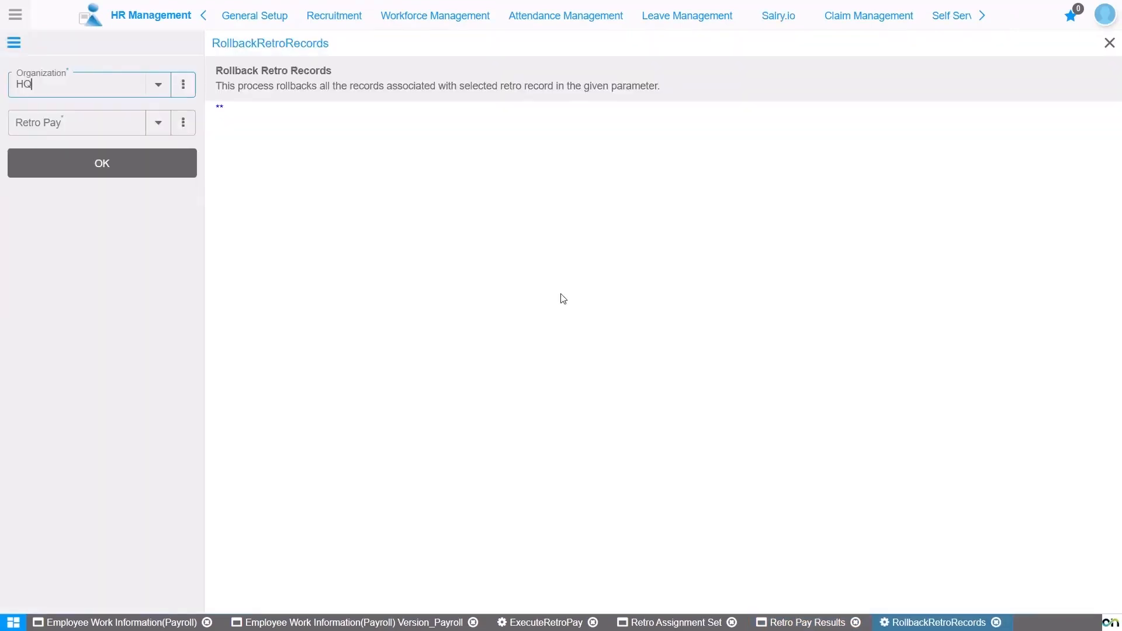
click(156, 130)
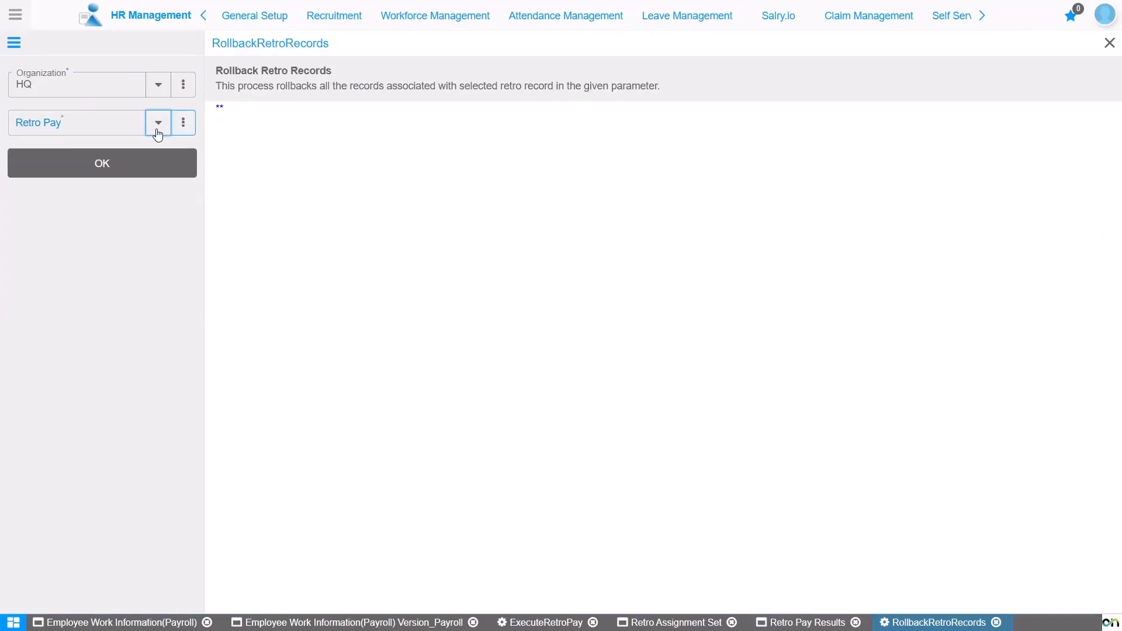
click(157, 134)
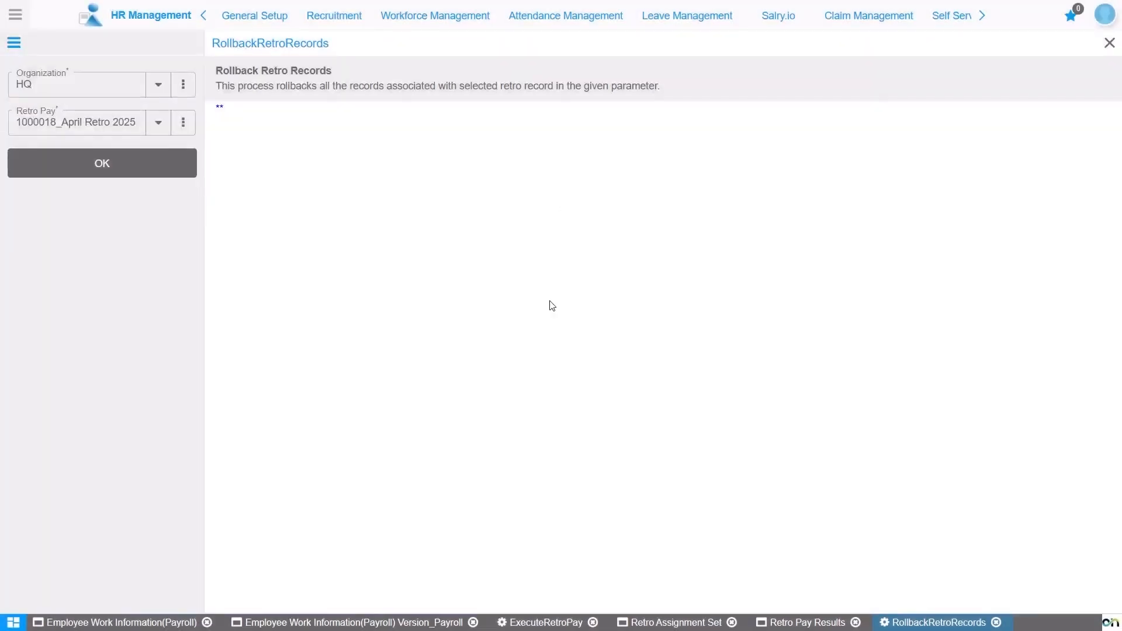
click(157, 172)
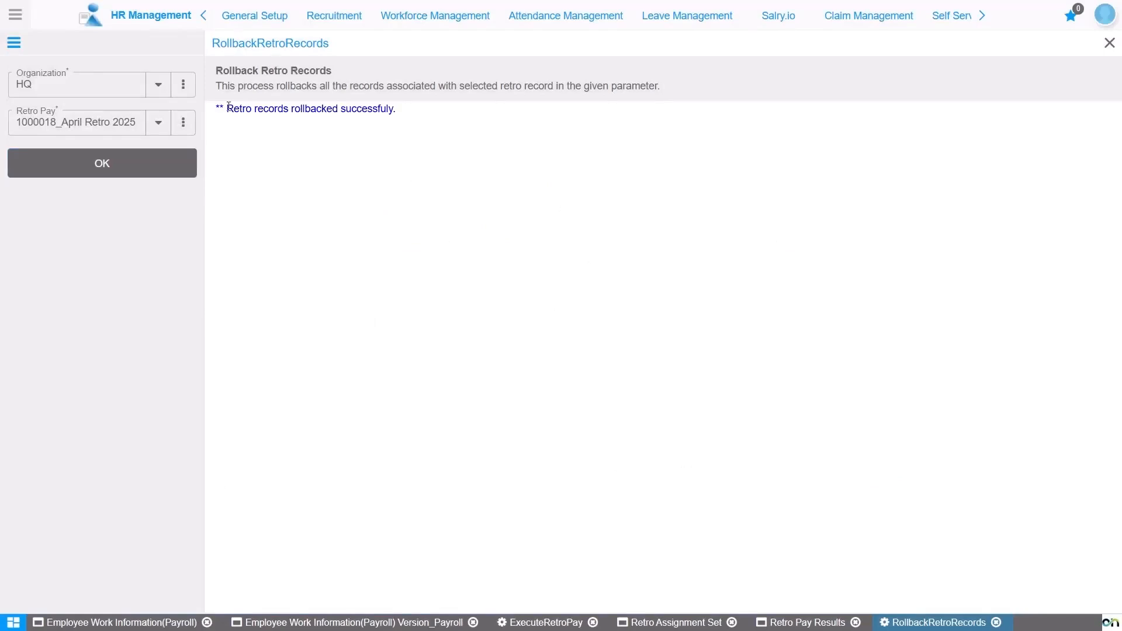
drag(229, 106, 408, 120)
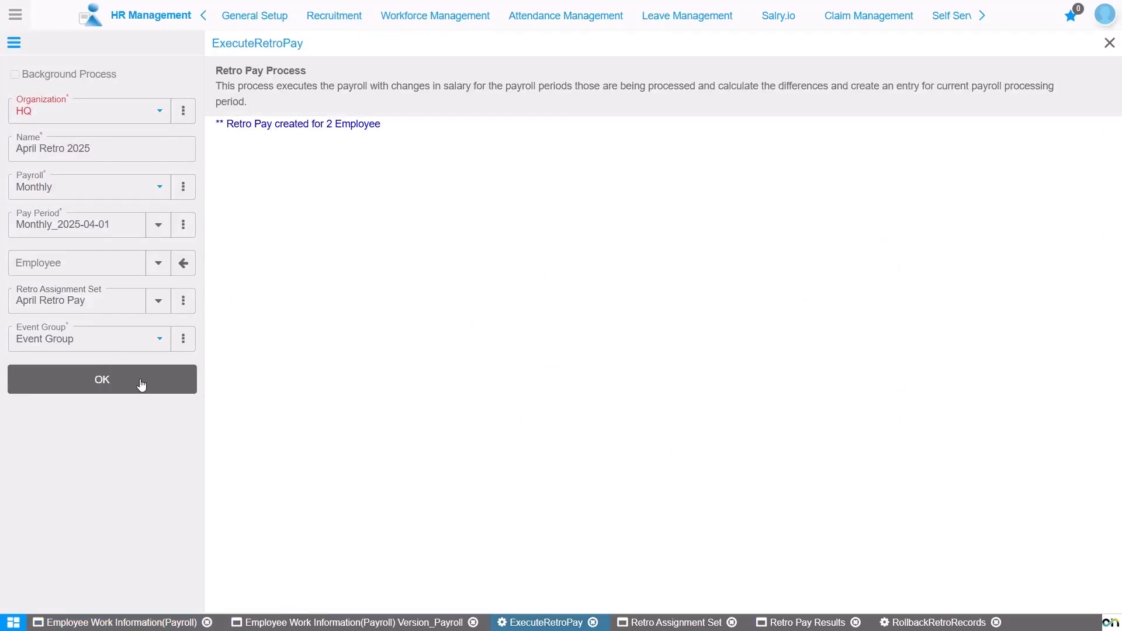
Step: Run the retro pay process again as April Retro 2025 for Monthly_2025-04-01, using the April Retro Pay assignment set and Event Group
click(141, 384)
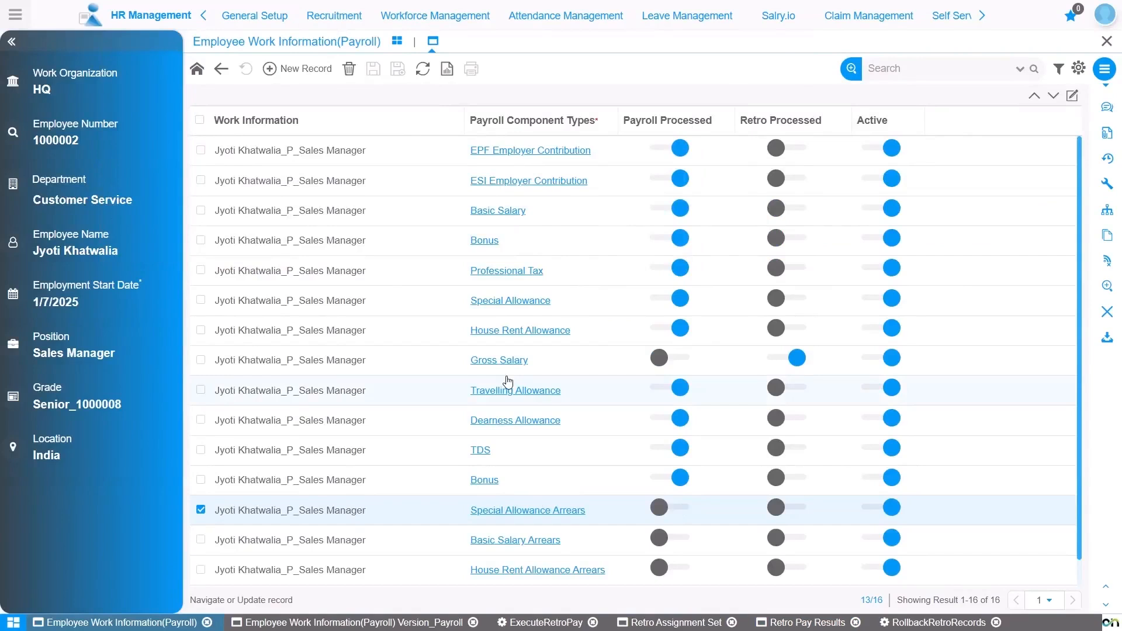
Step: Create a Monthly payroll run for pay period Monthly_2025-04-01 with Regular processing and process it in the background
click(778, 15)
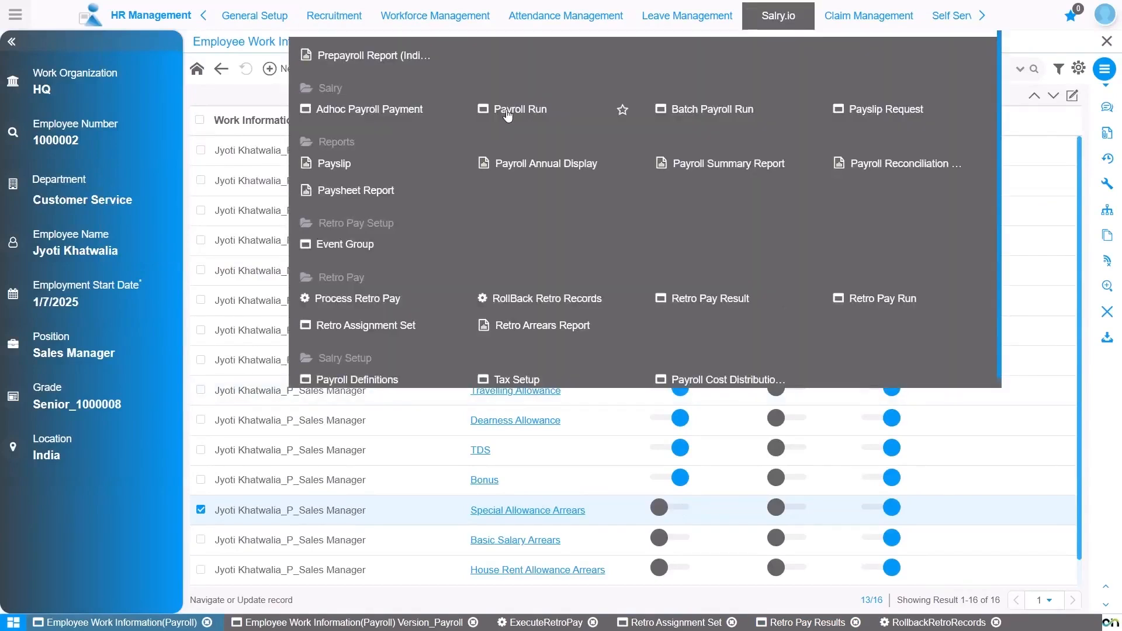
click(507, 111)
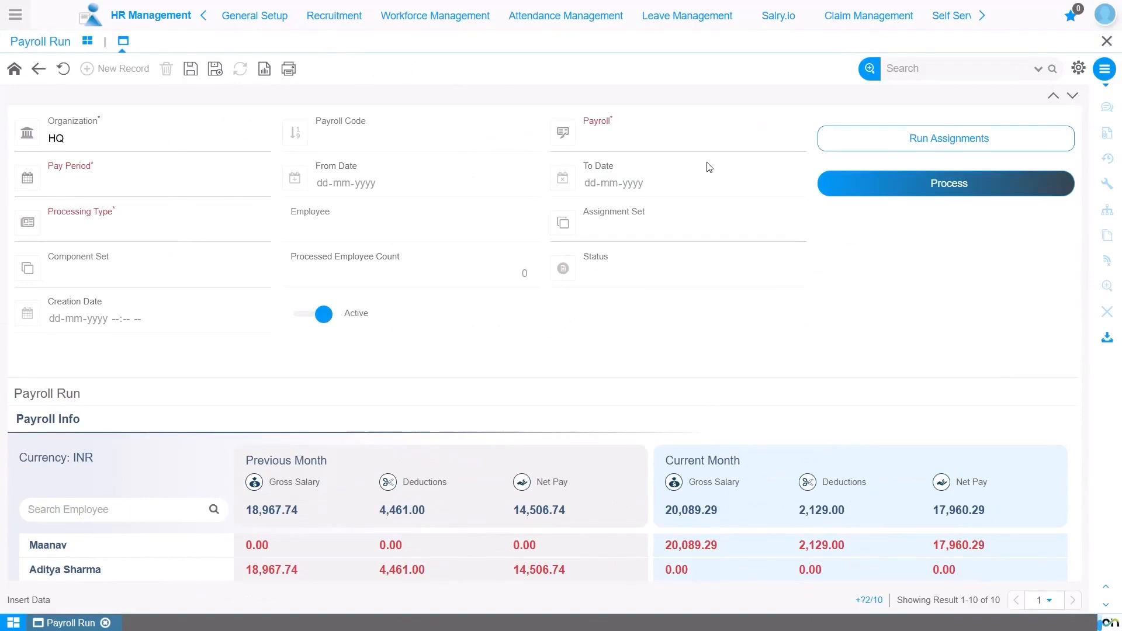
text(2025)
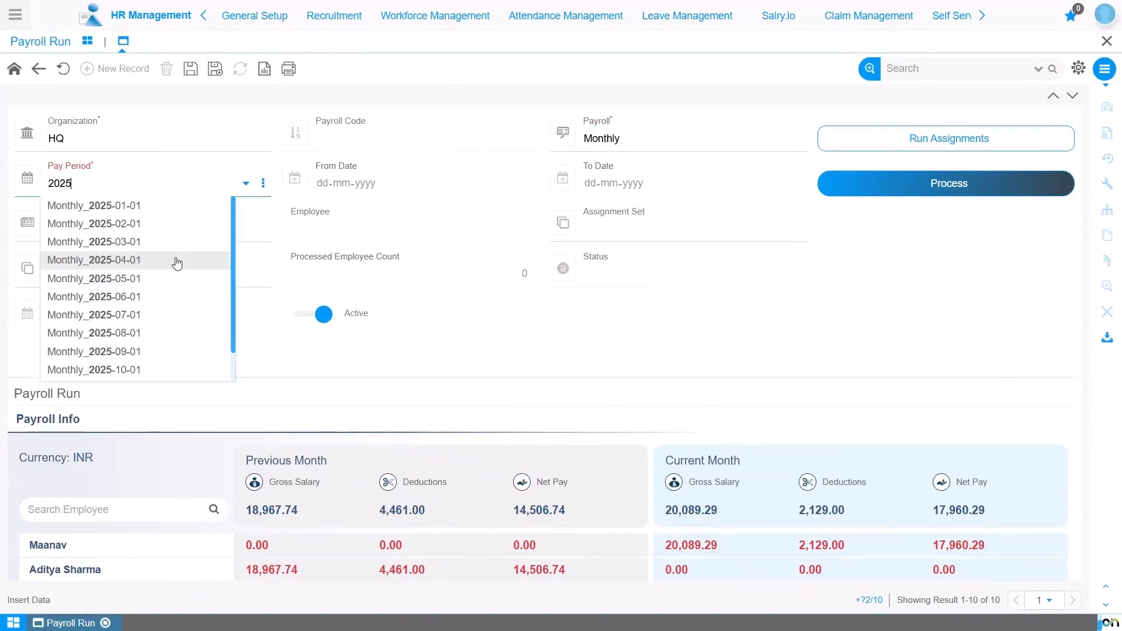
click(177, 260)
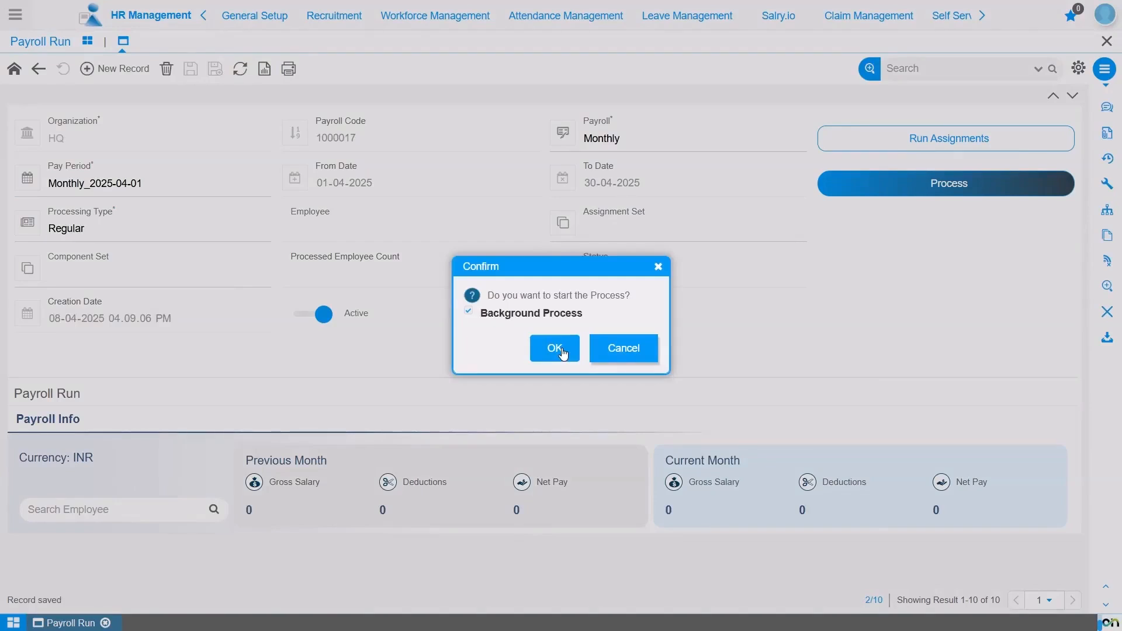
click(562, 353)
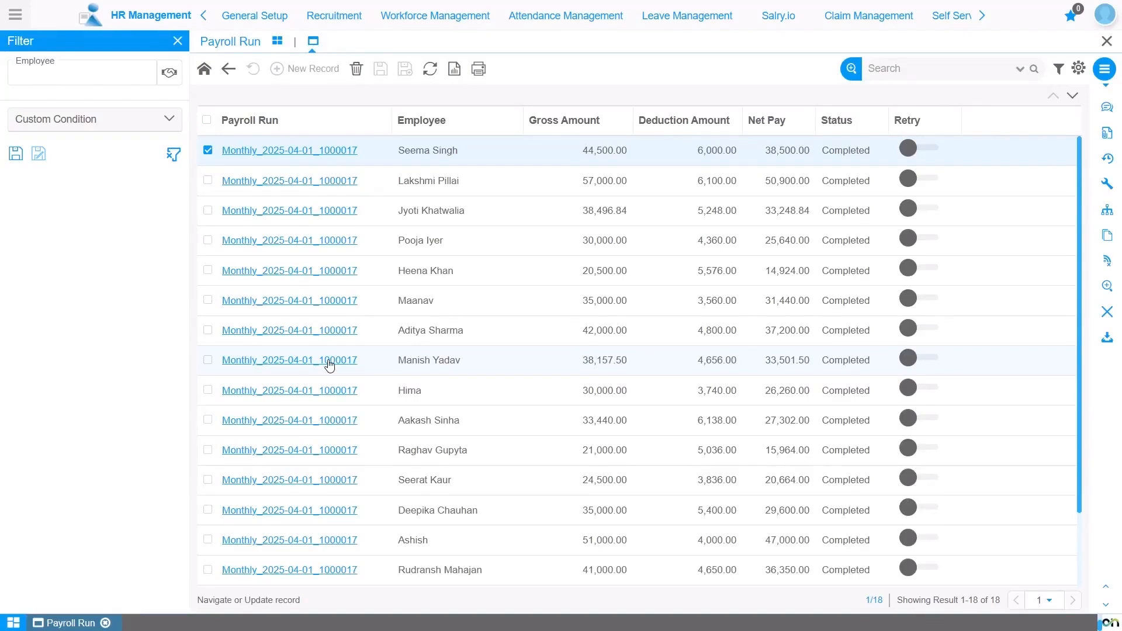
Step: Open the first retro employee's run assignment, widen the Component Types column and review the arrears amounts
click(329, 360)
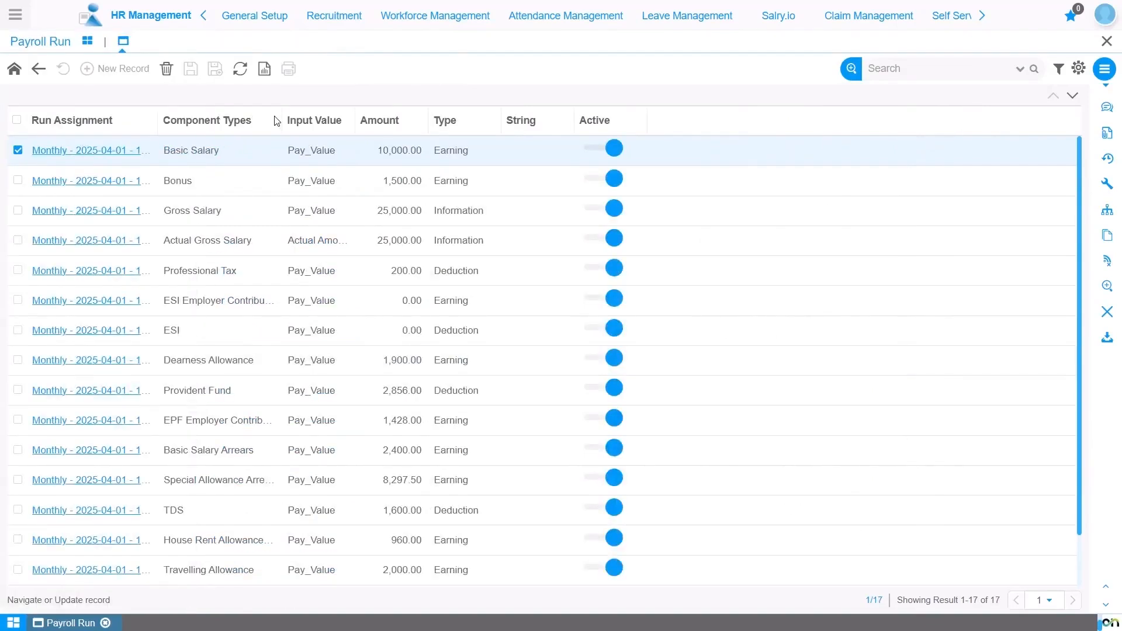
drag(282, 121, 413, 121)
drag(1080, 475, 1079, 527)
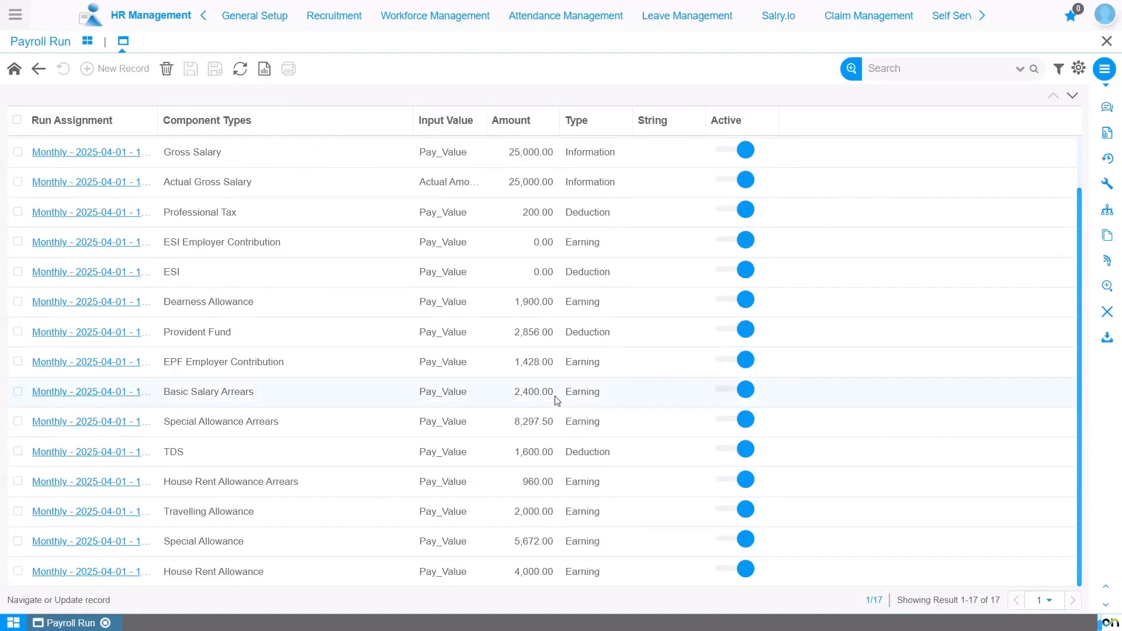
scroll(515, 267, up, 2)
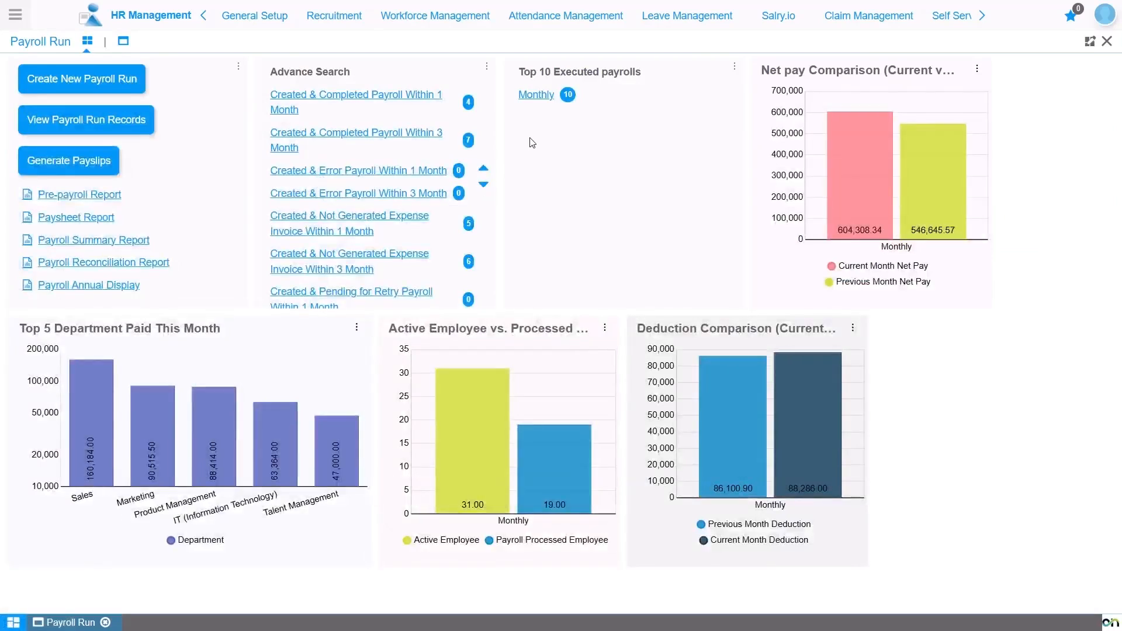
Step: Open the completed Regular Monthly payroll run for Monthly_2025-03-01 and roll out its payslips
click(536, 94)
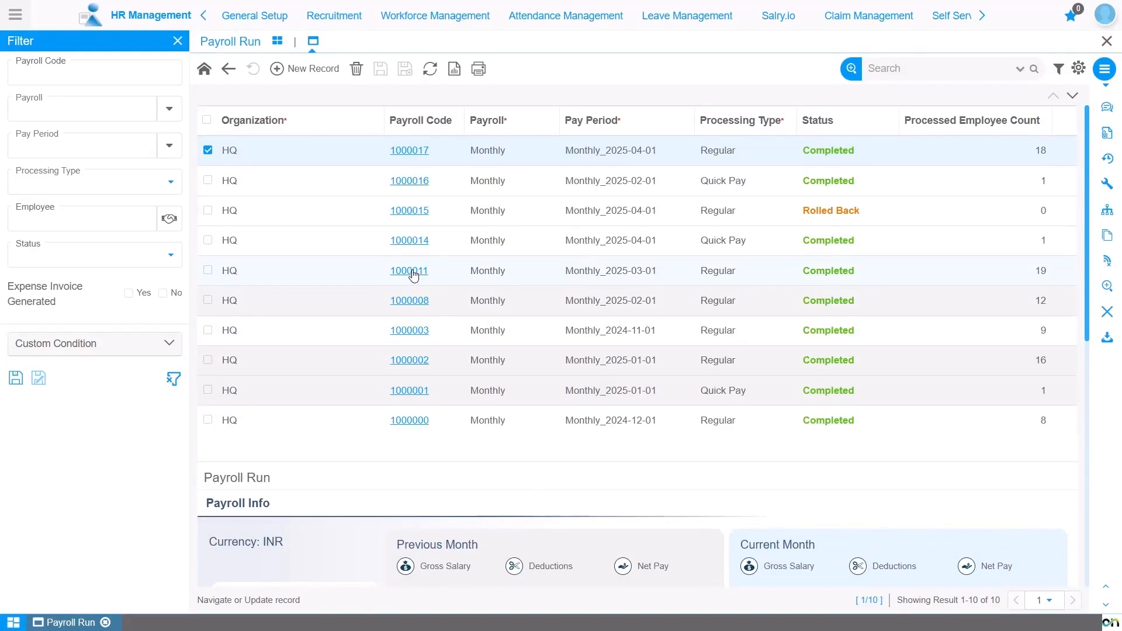
click(410, 271)
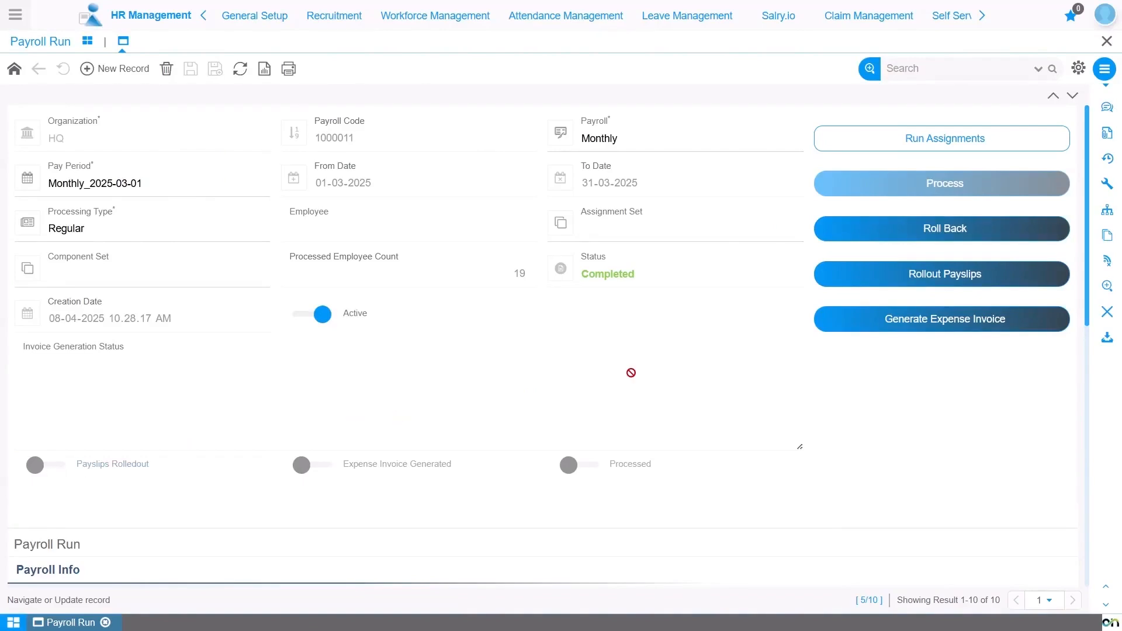
click(923, 276)
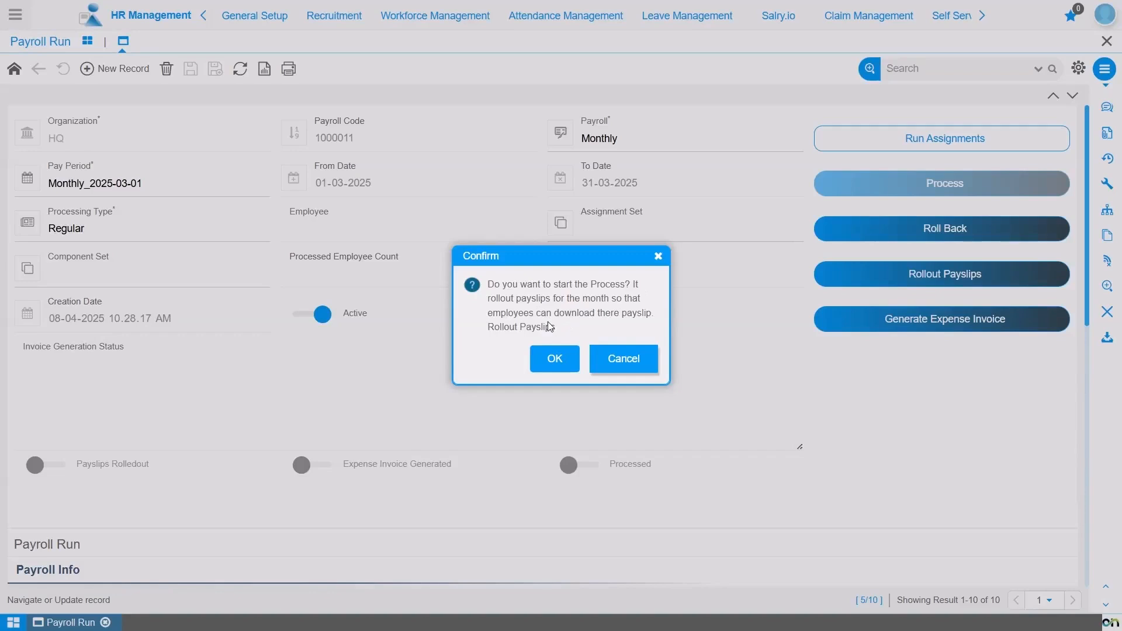
click(550, 358)
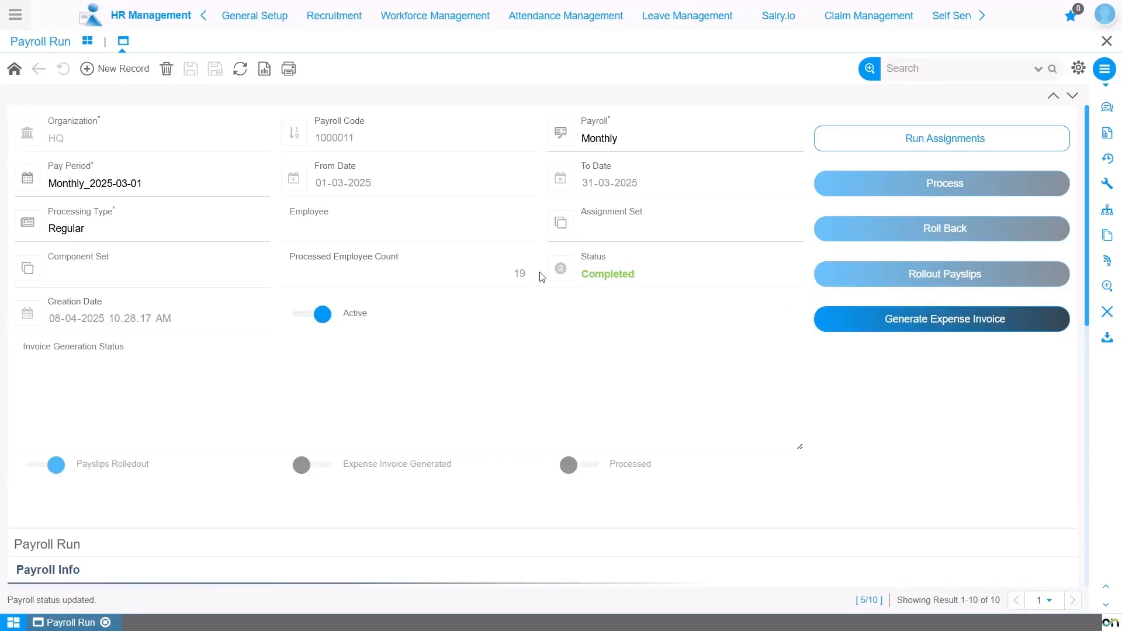
Step: Print the March 2025 payslips as Pdf, look through them, and open the payroll run's assignments
click(288, 72)
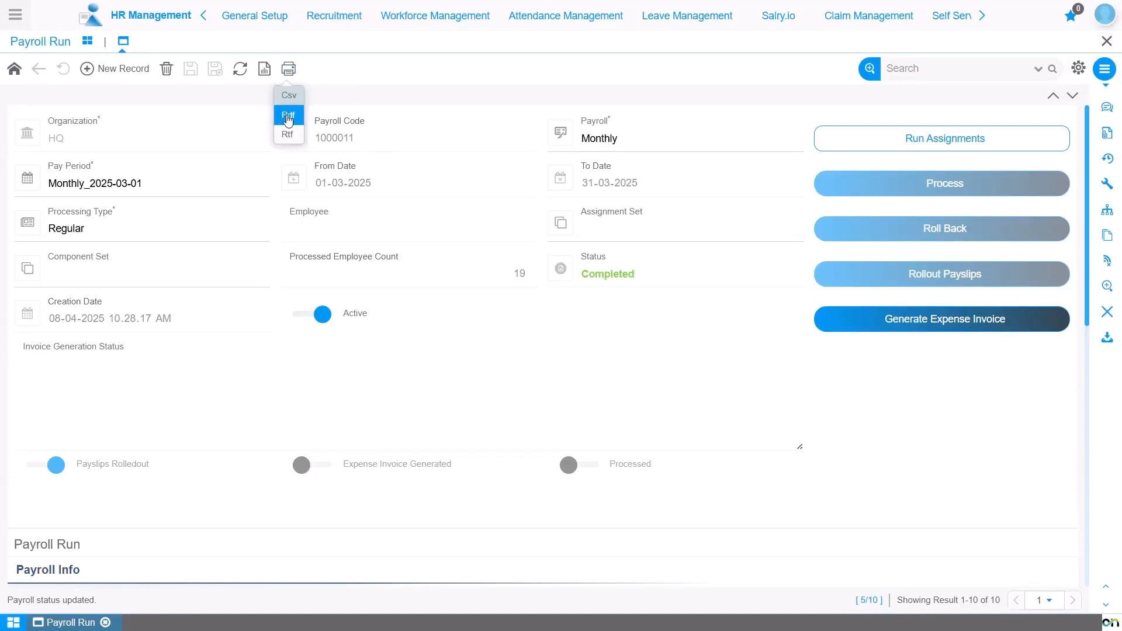
click(288, 118)
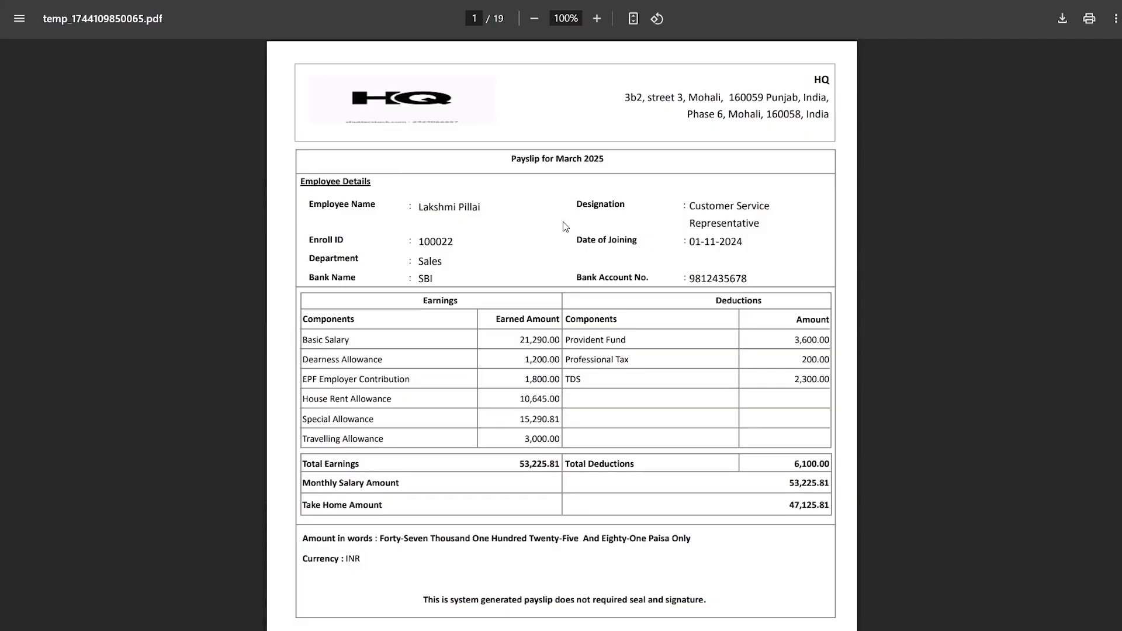
scroll(566, 227, down, 20)
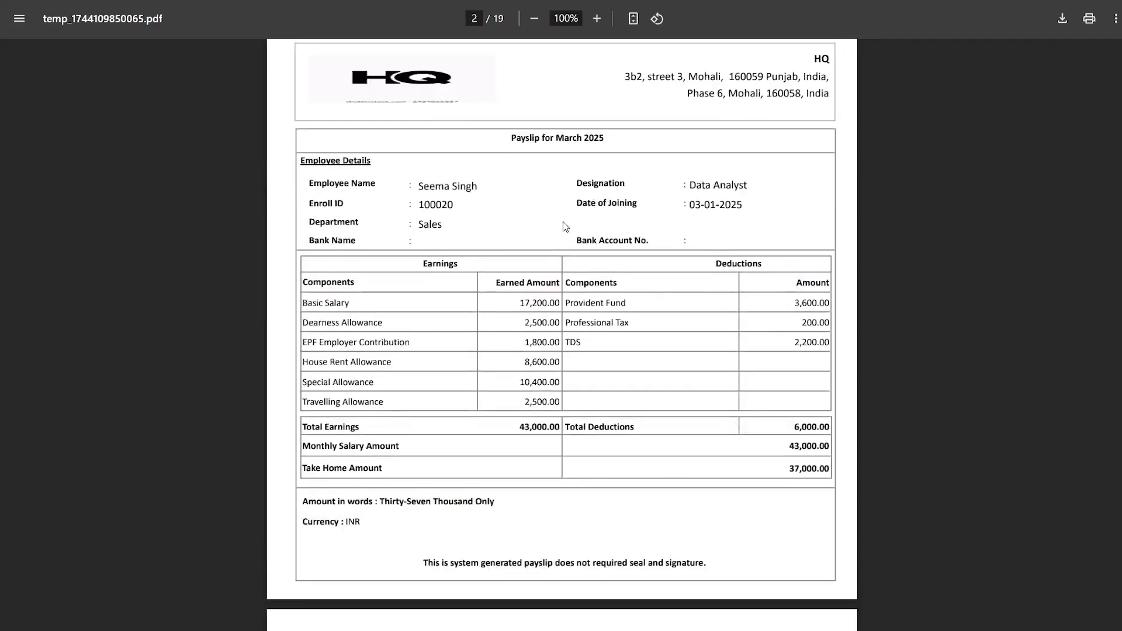
scroll(566, 227, down, 10)
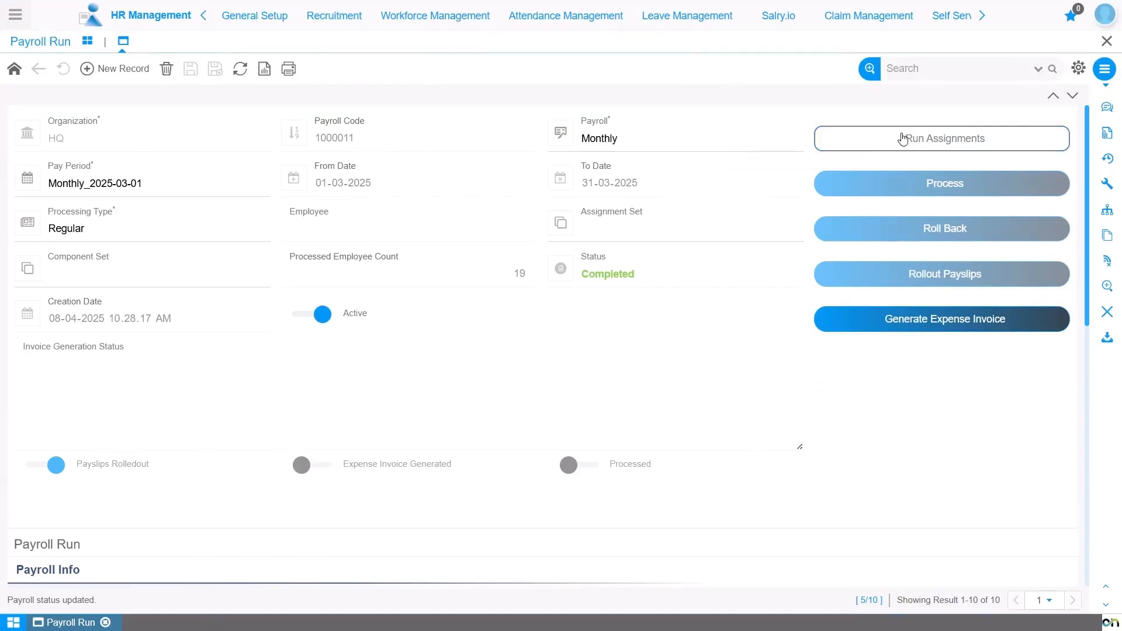
click(902, 138)
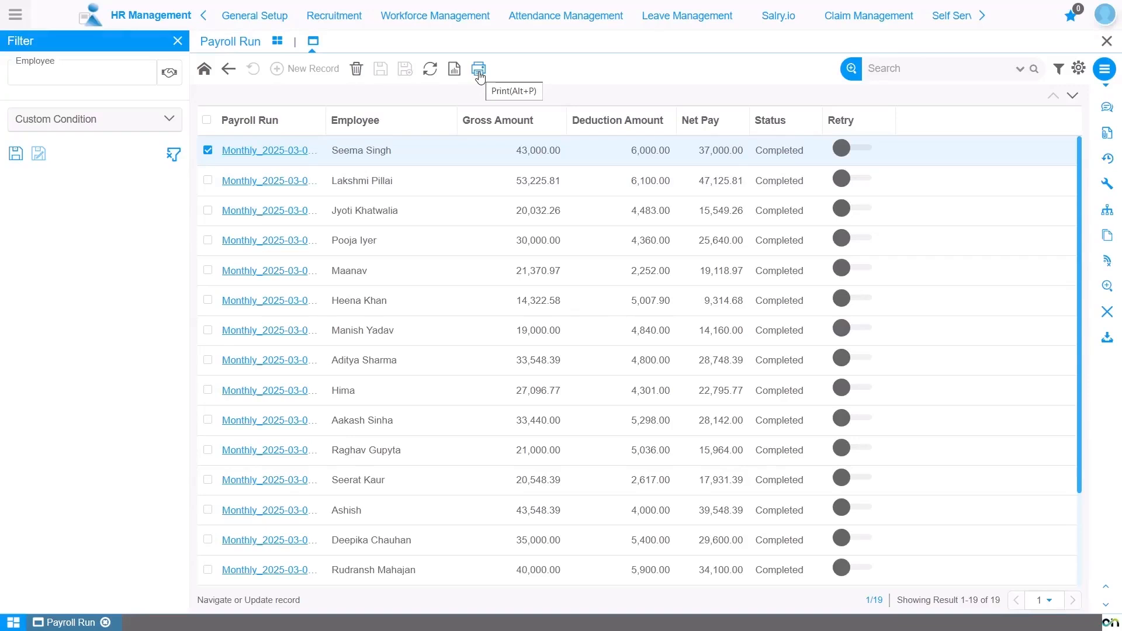
Step: Return to the Payroll Run dashboard and start payslip generation with report type Pdf and payroll Monthly
click(277, 42)
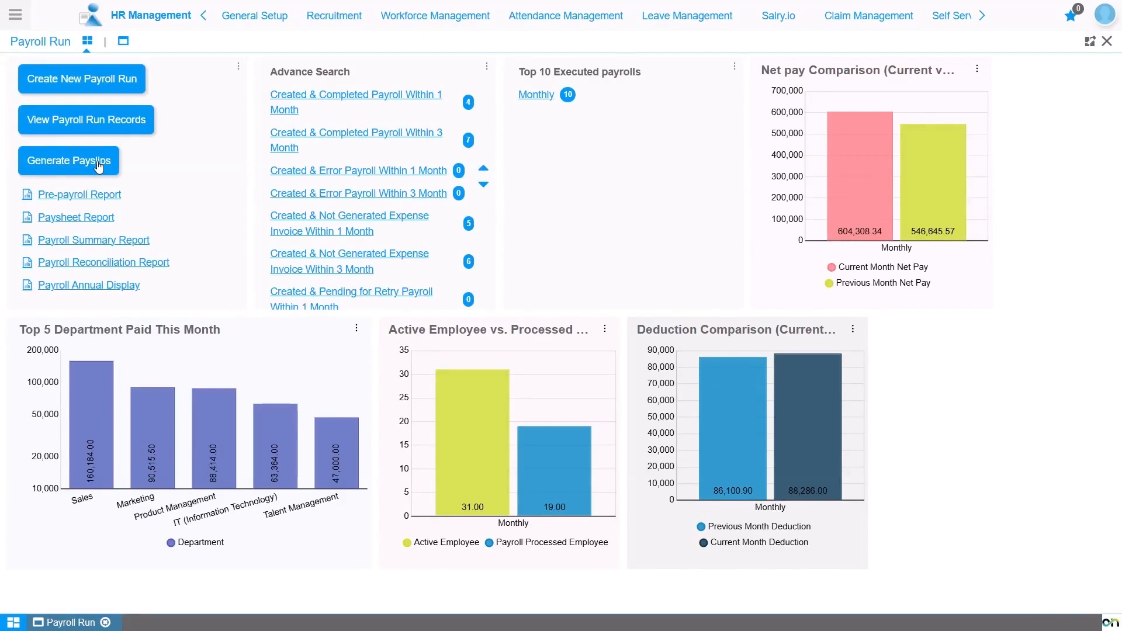
click(98, 167)
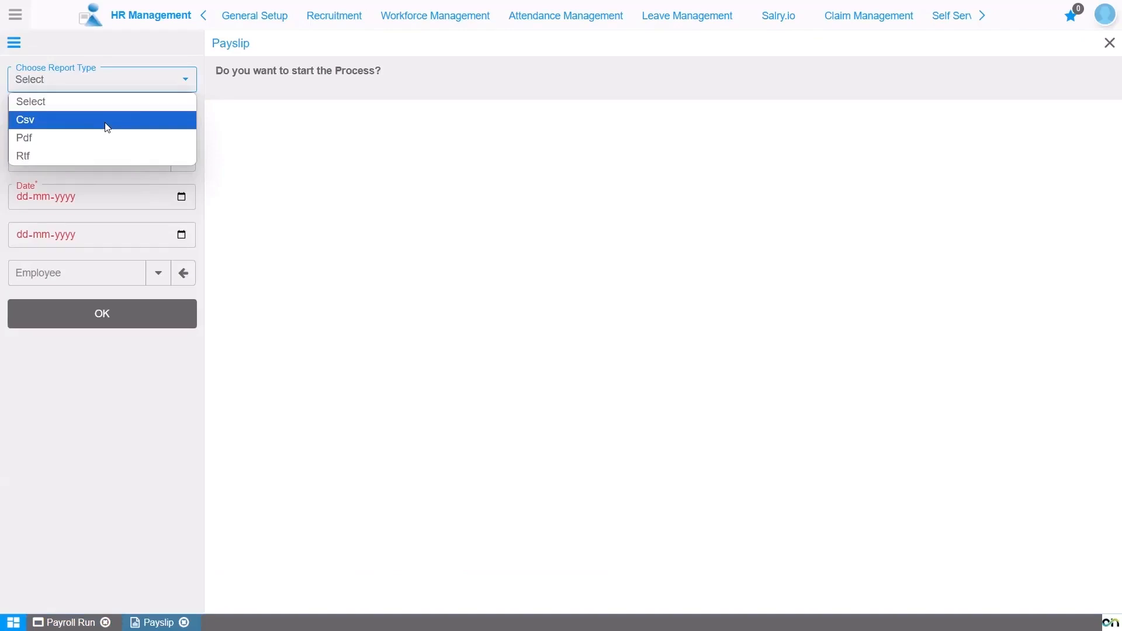
click(104, 138)
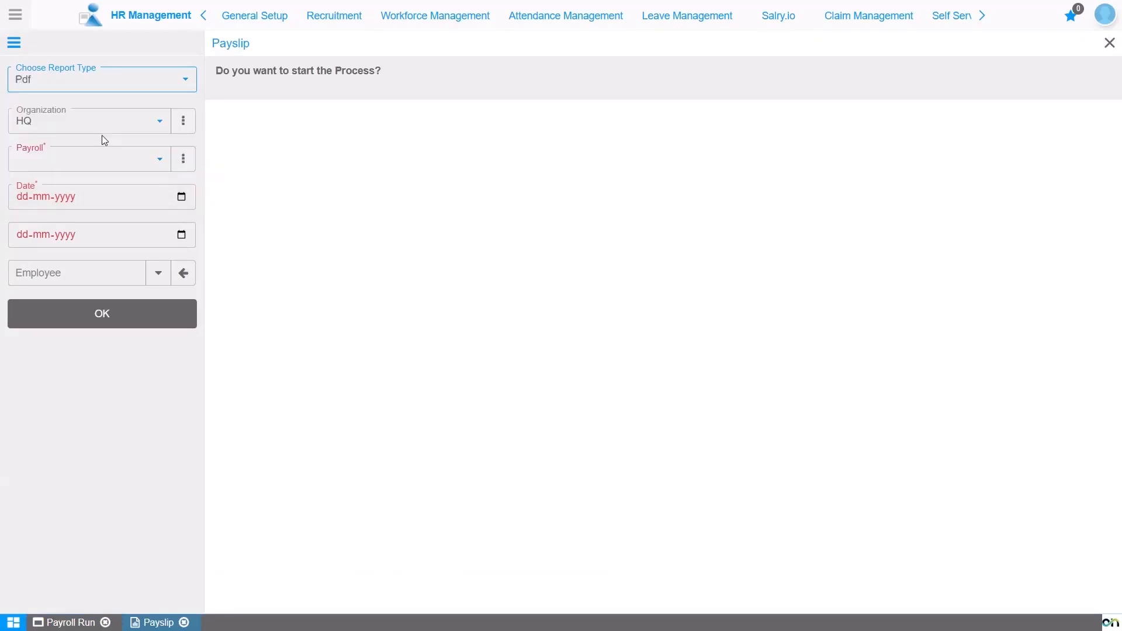
click(95, 159)
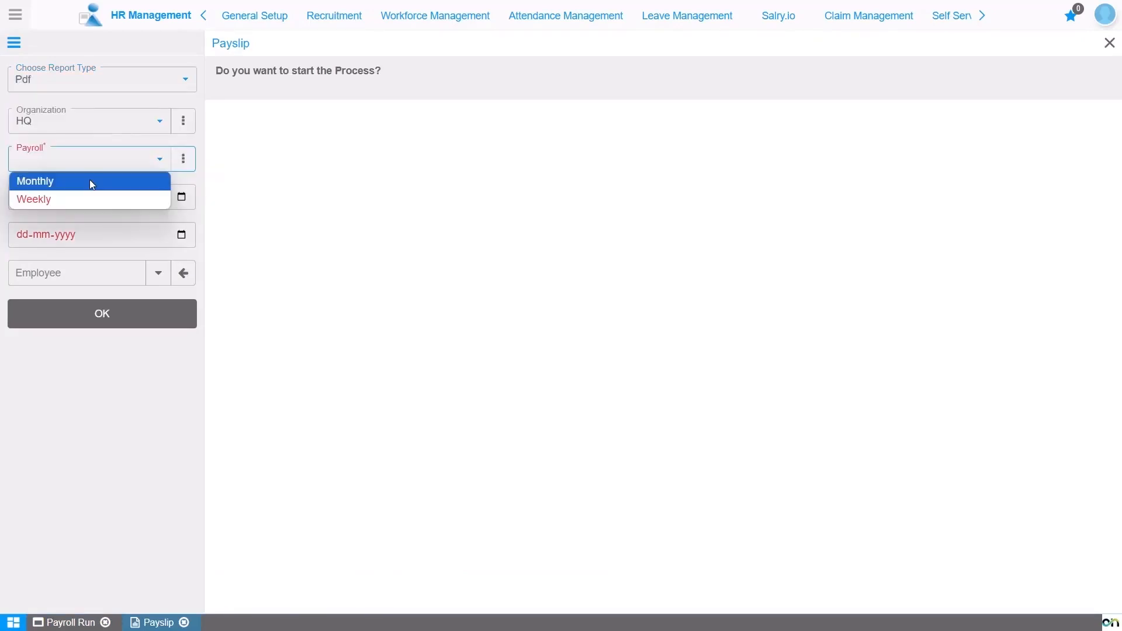
click(91, 185)
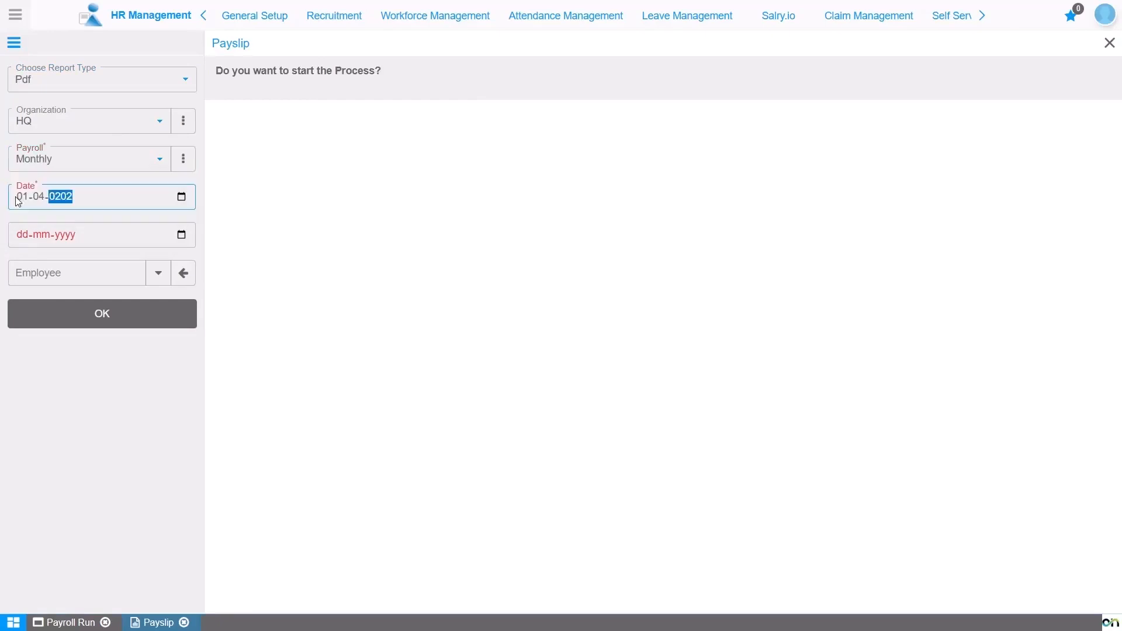
Step: Set the payslip dates from 01-04-2025 to 30-04-2024 and choose the second listed employee
text(5)
click(31, 240)
text(3004)
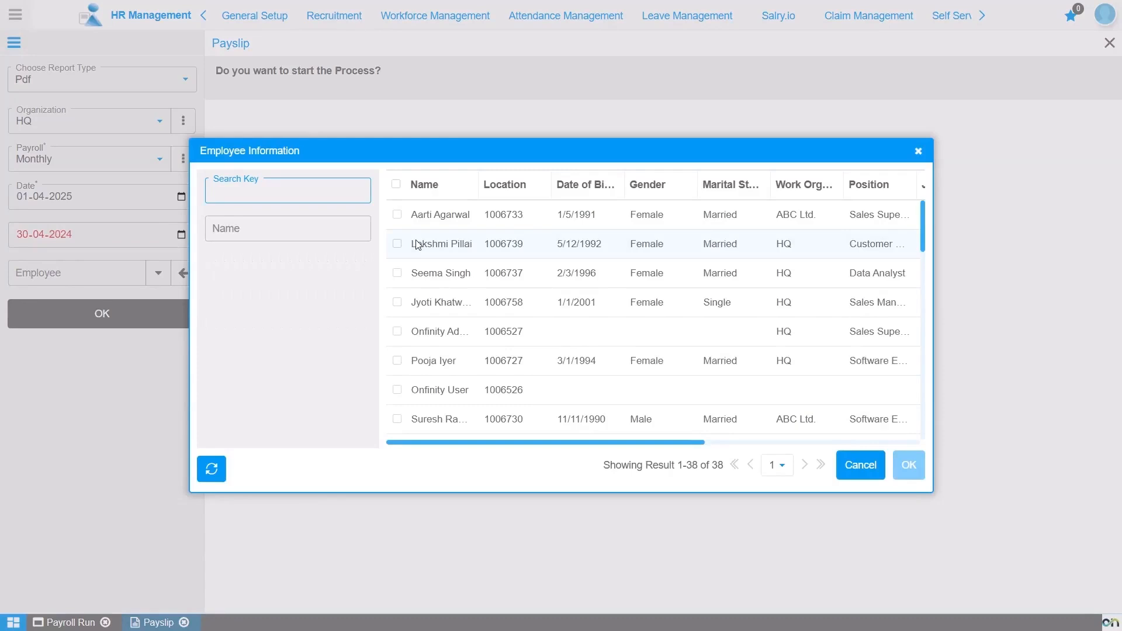
double_click(417, 244)
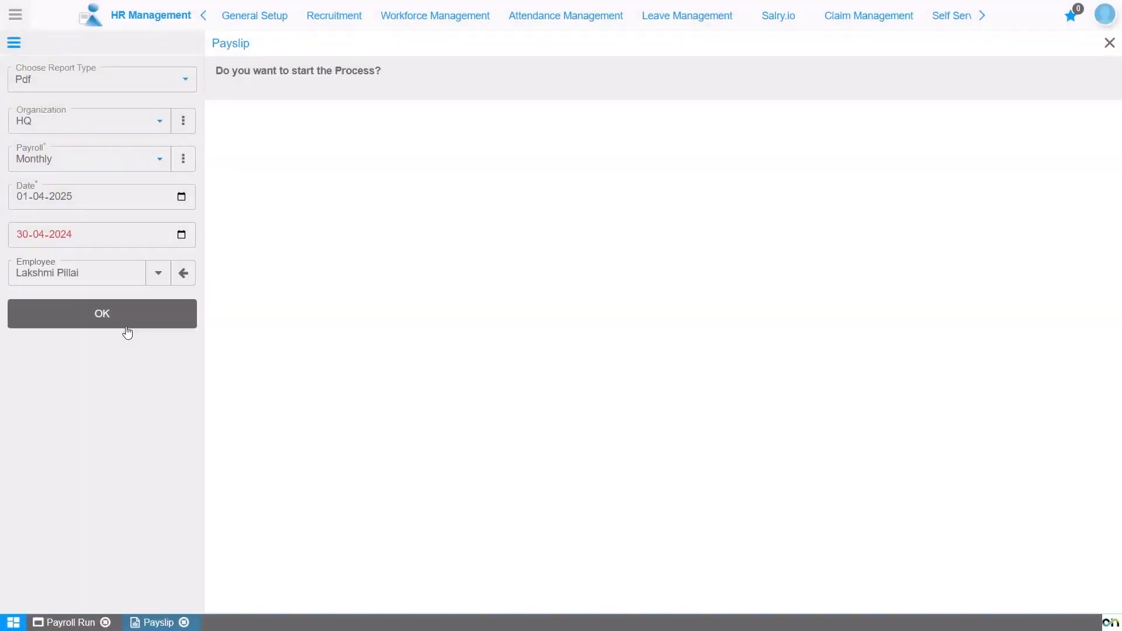